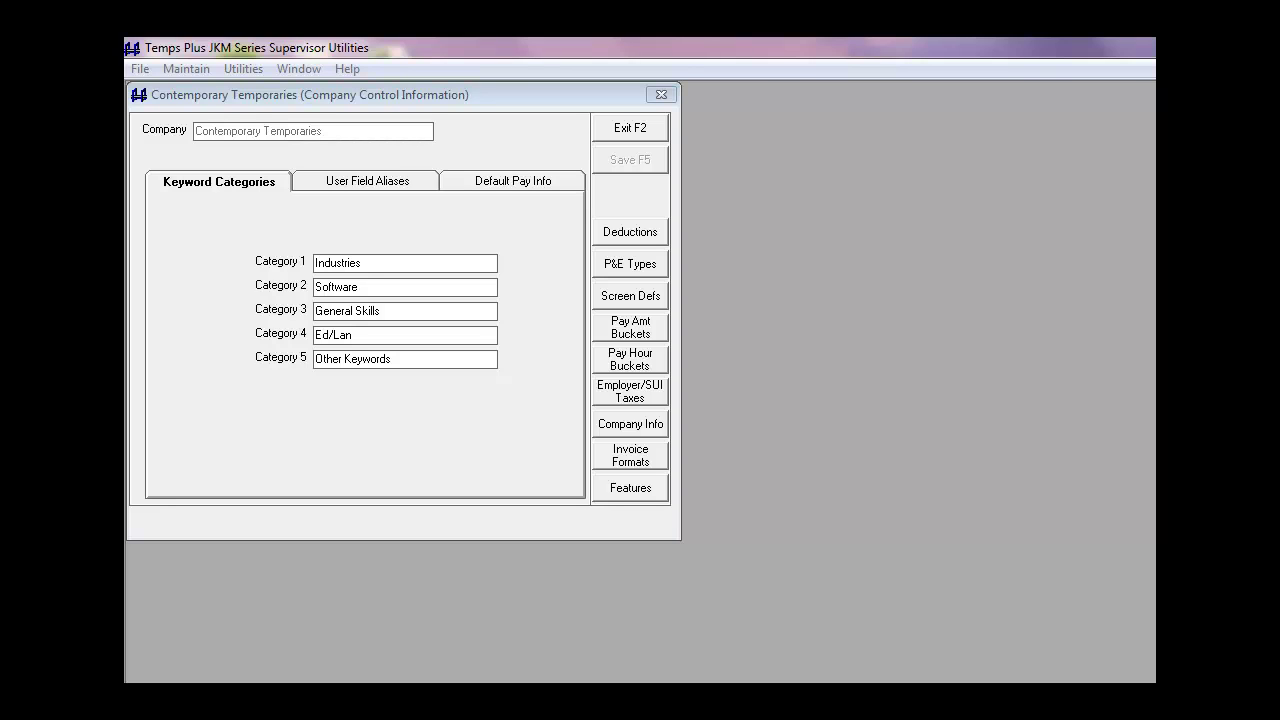
Check the deduction setup of ECostHealthCare (+) under letter H and ECostHealthCare (-) under letter I, and close the deduction window
click(612, 239)
key(h)
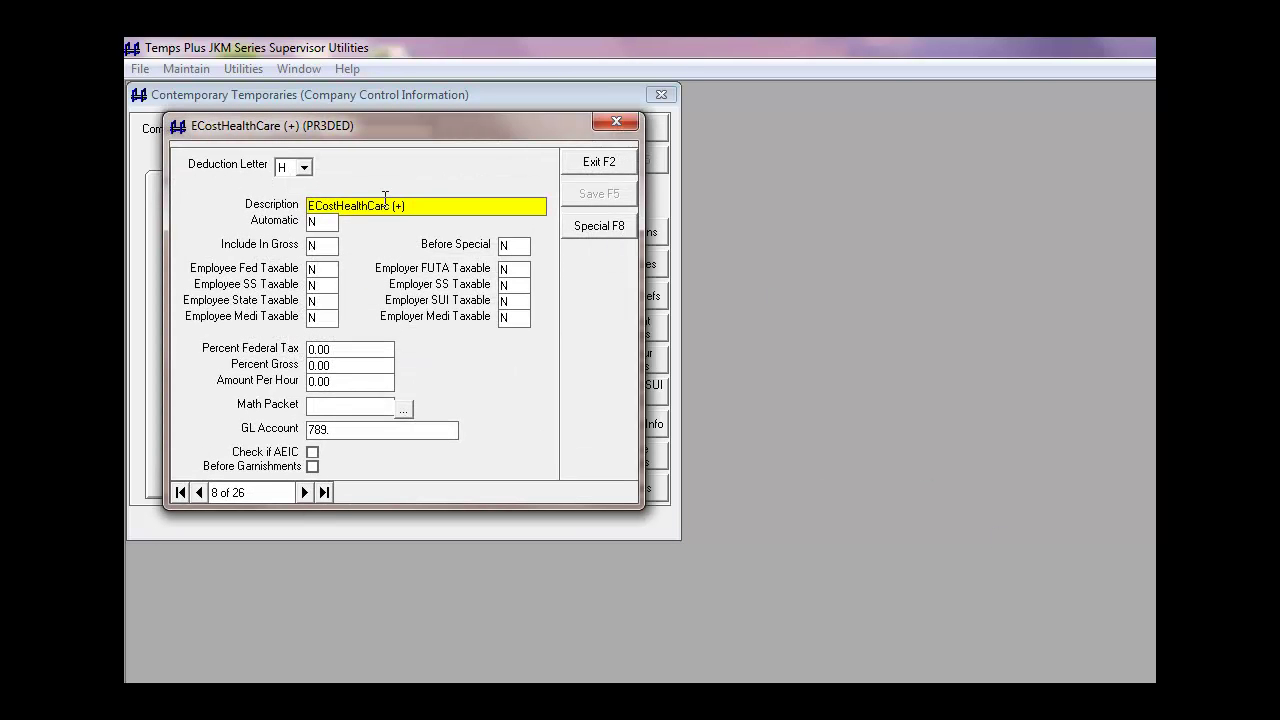
click(304, 496)
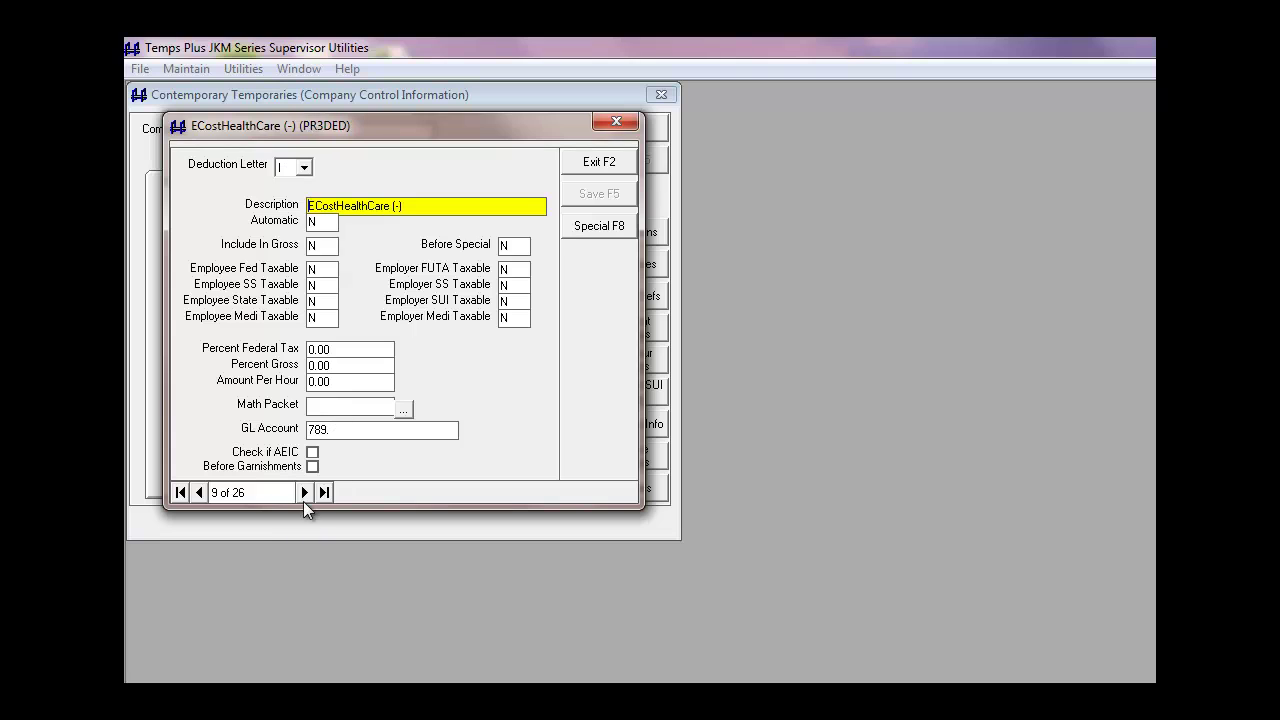
click(334, 224)
click(336, 248)
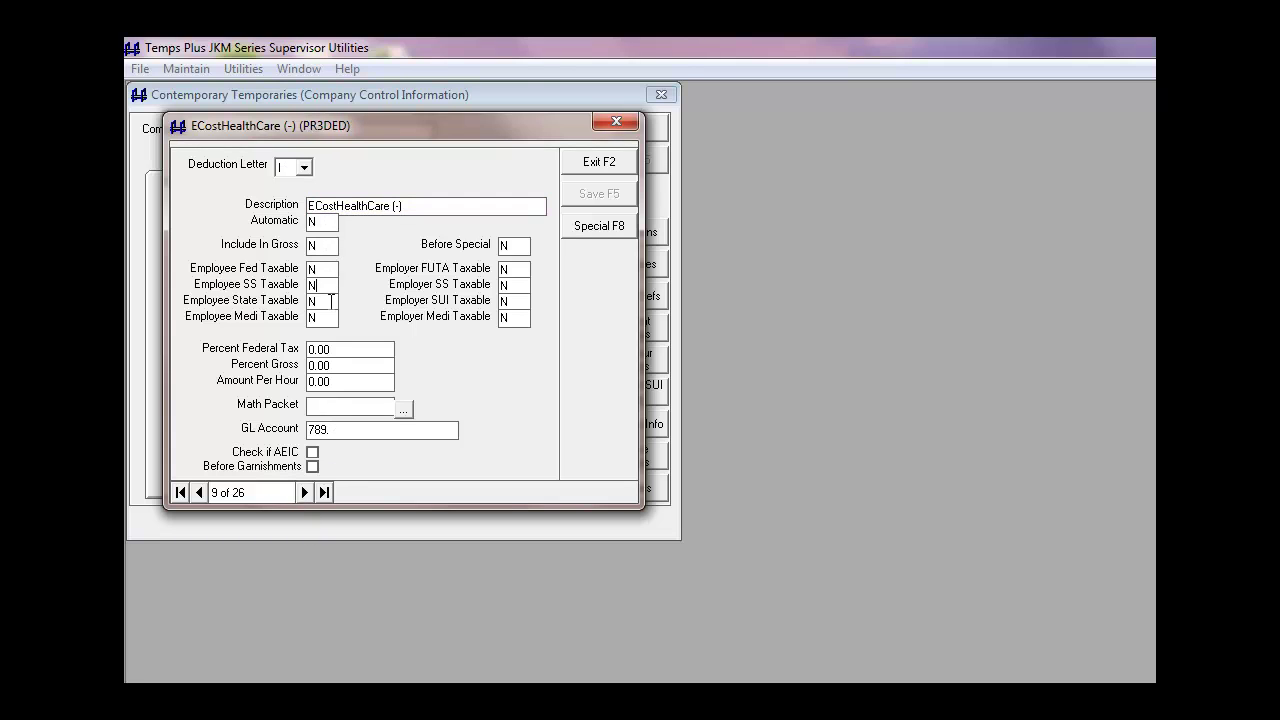
click(341, 407)
click(599, 161)
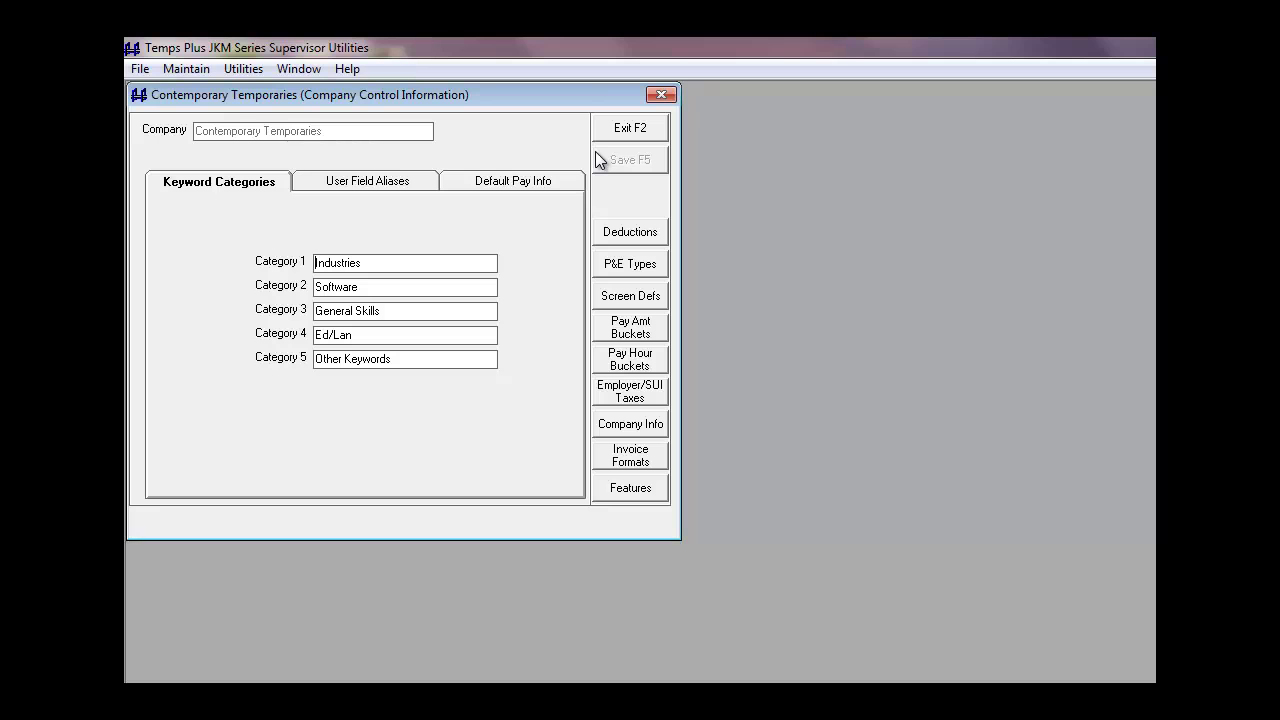
Open the applicant check history editor and load the first applicant's record by ID
click(244, 69)
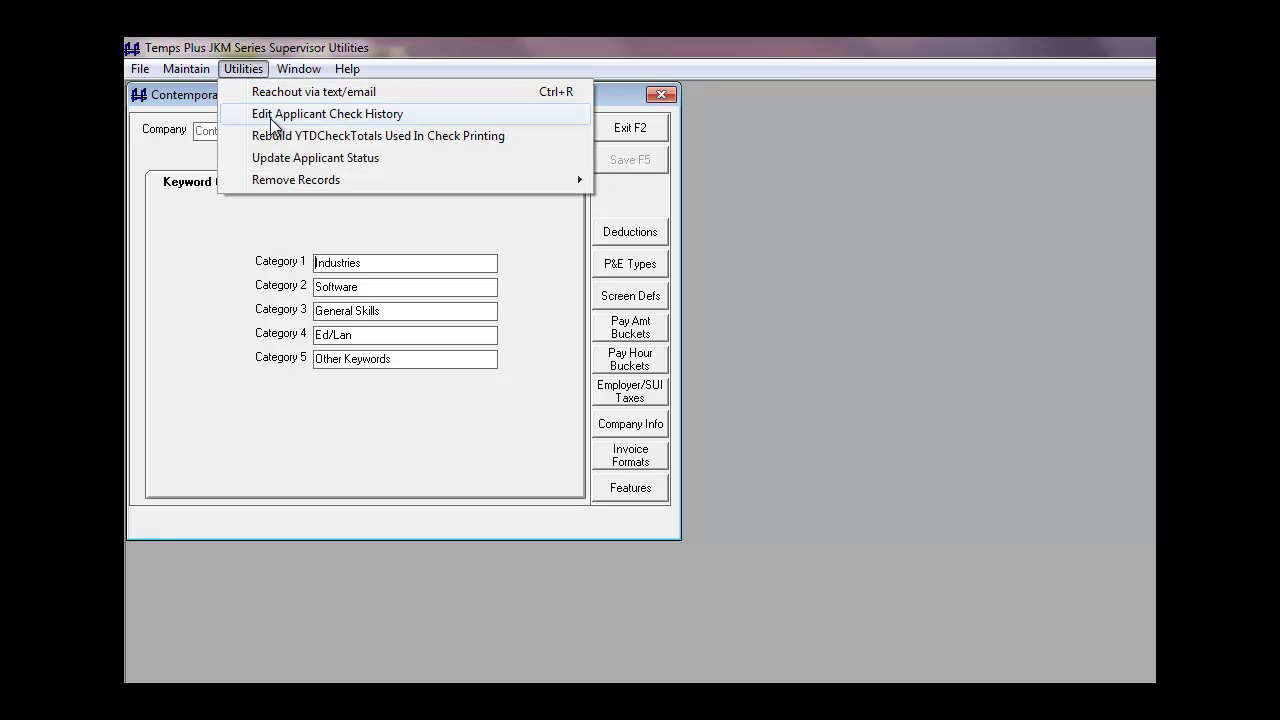
click(272, 116)
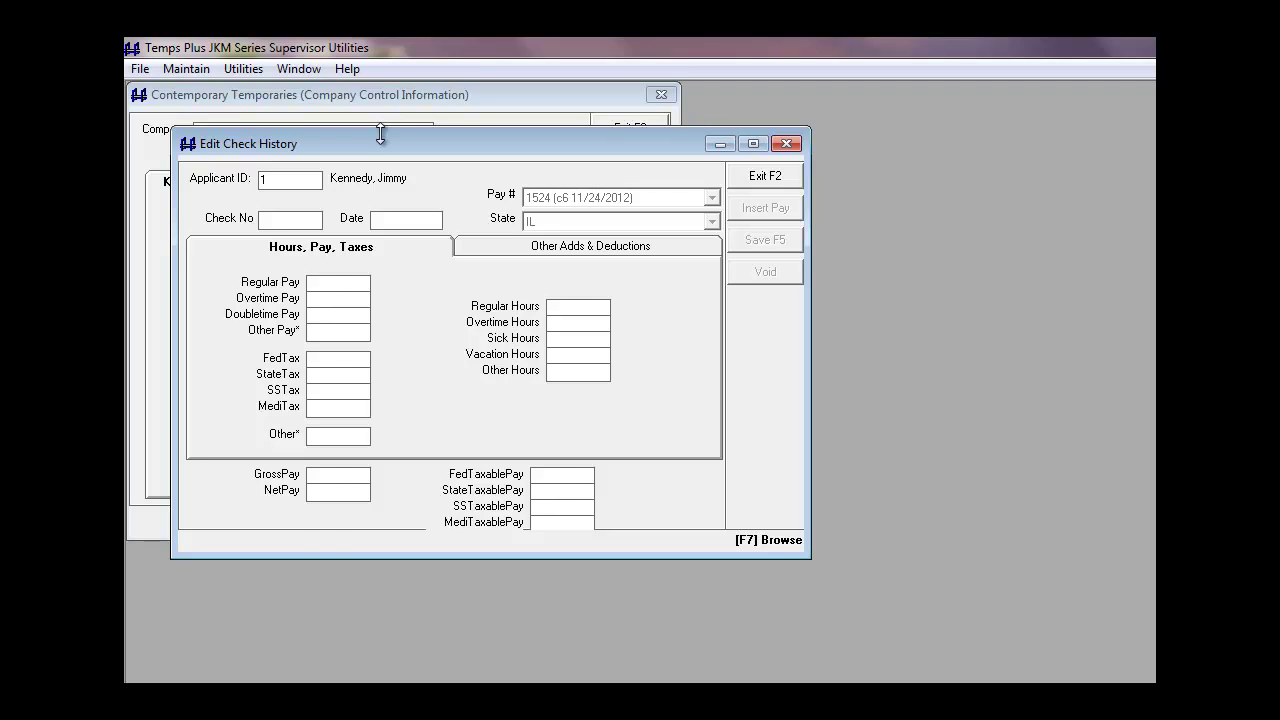
key(Tab)
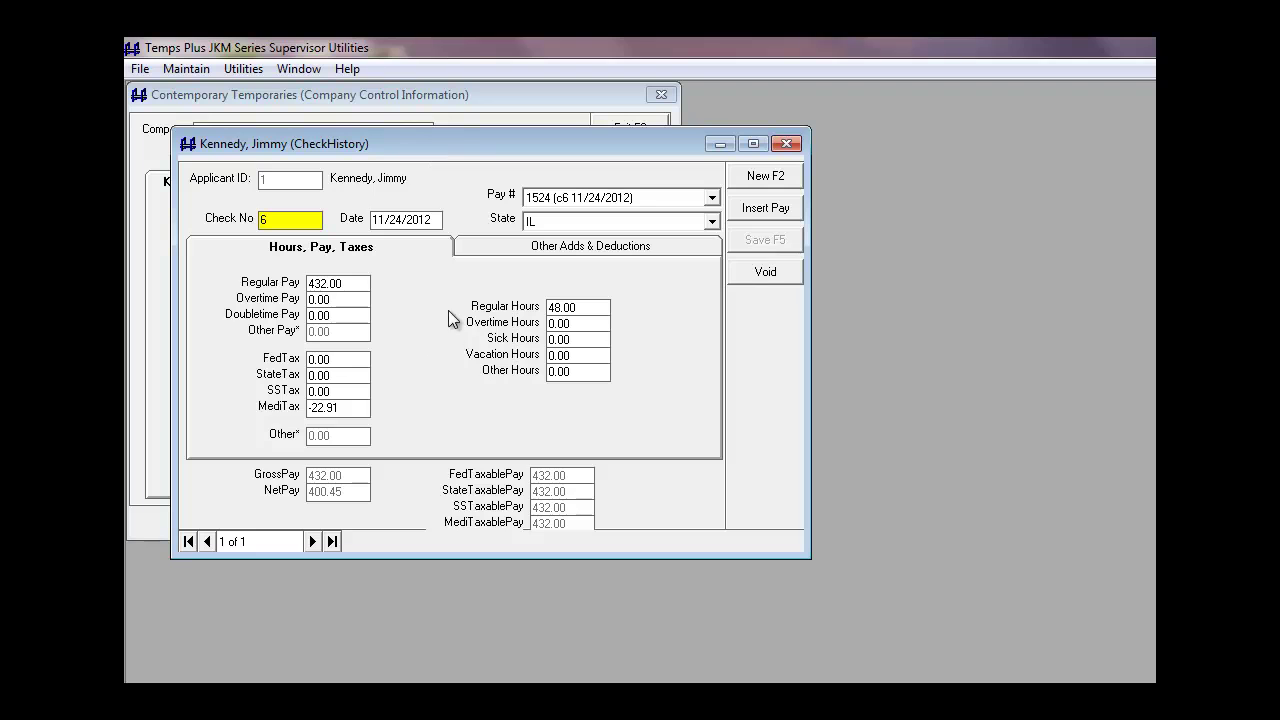
Insert a new pay record for the applicant with check number 0, date 12/31/2012 and regular pay 0
click(780, 209)
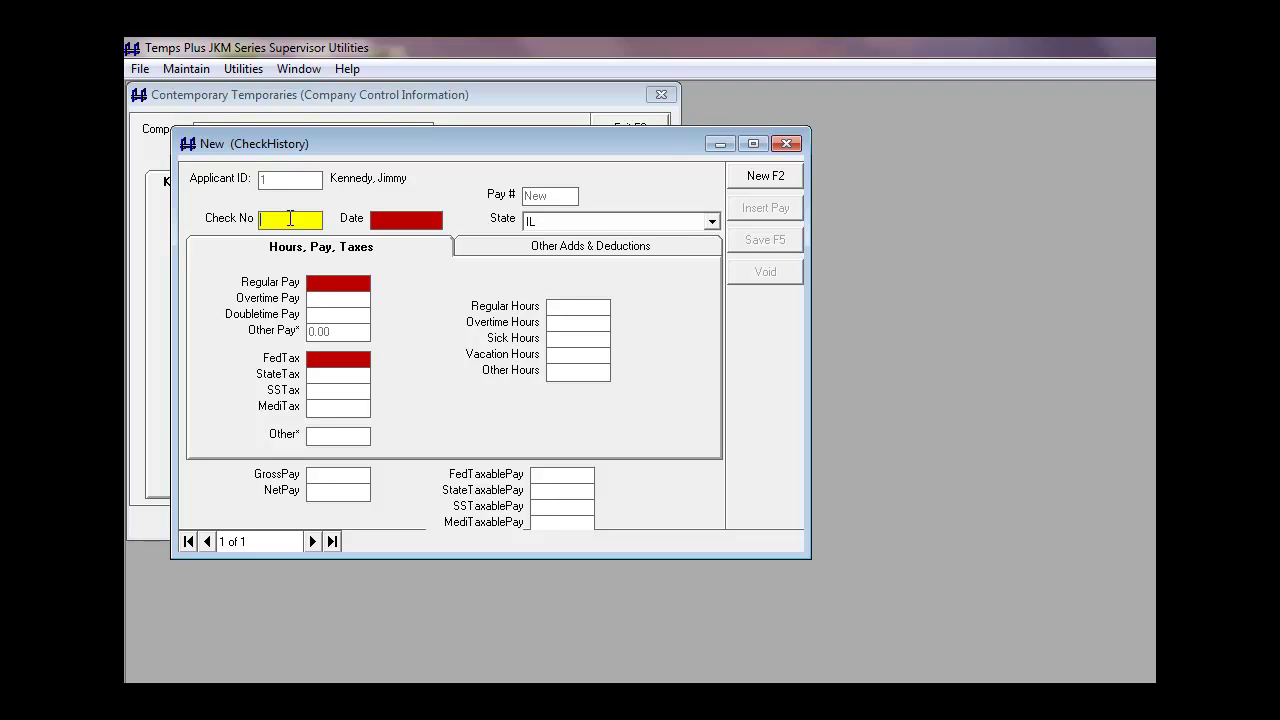
text(0)
key(Tab)
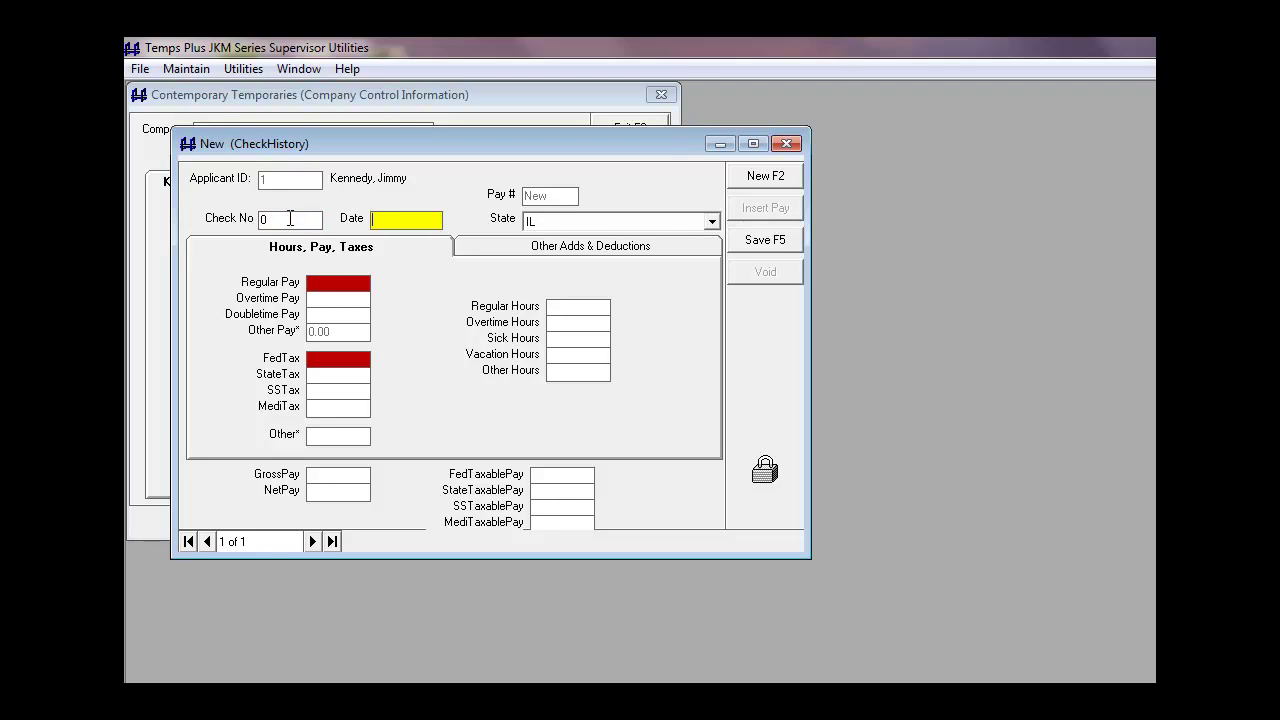
text(12/31/2012)
key(Tab)
text(0)
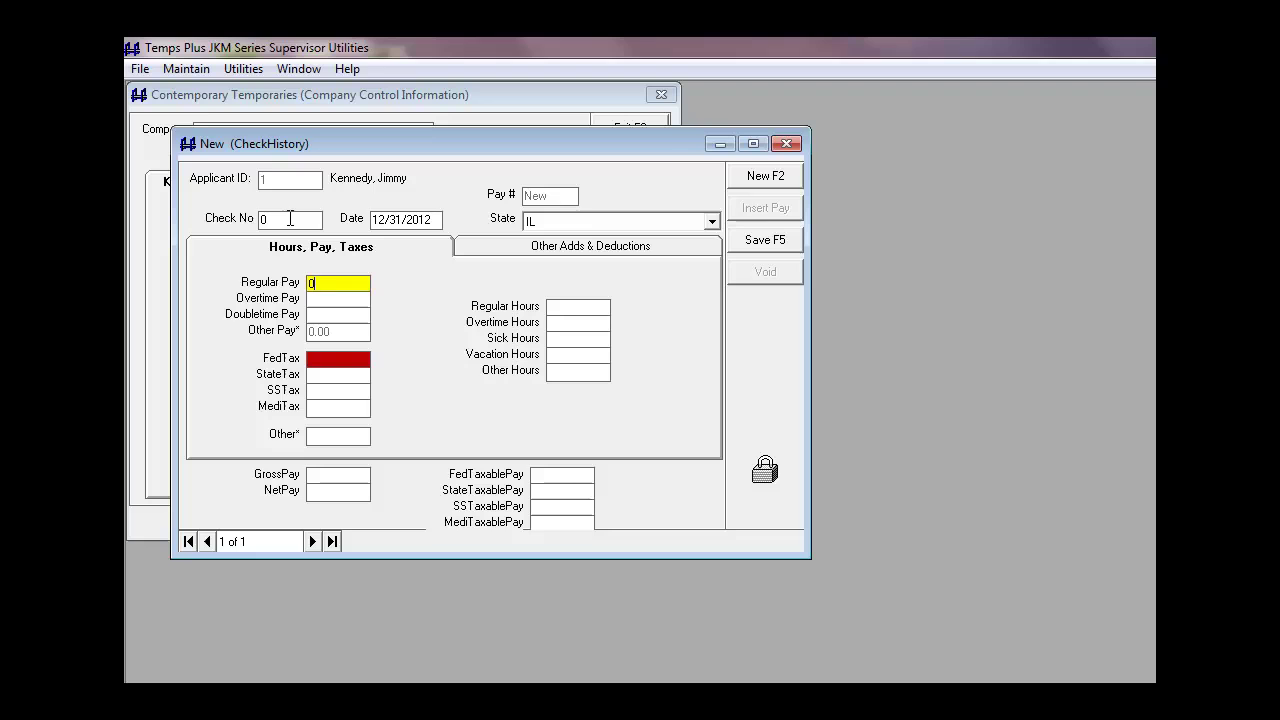
click(316, 357)
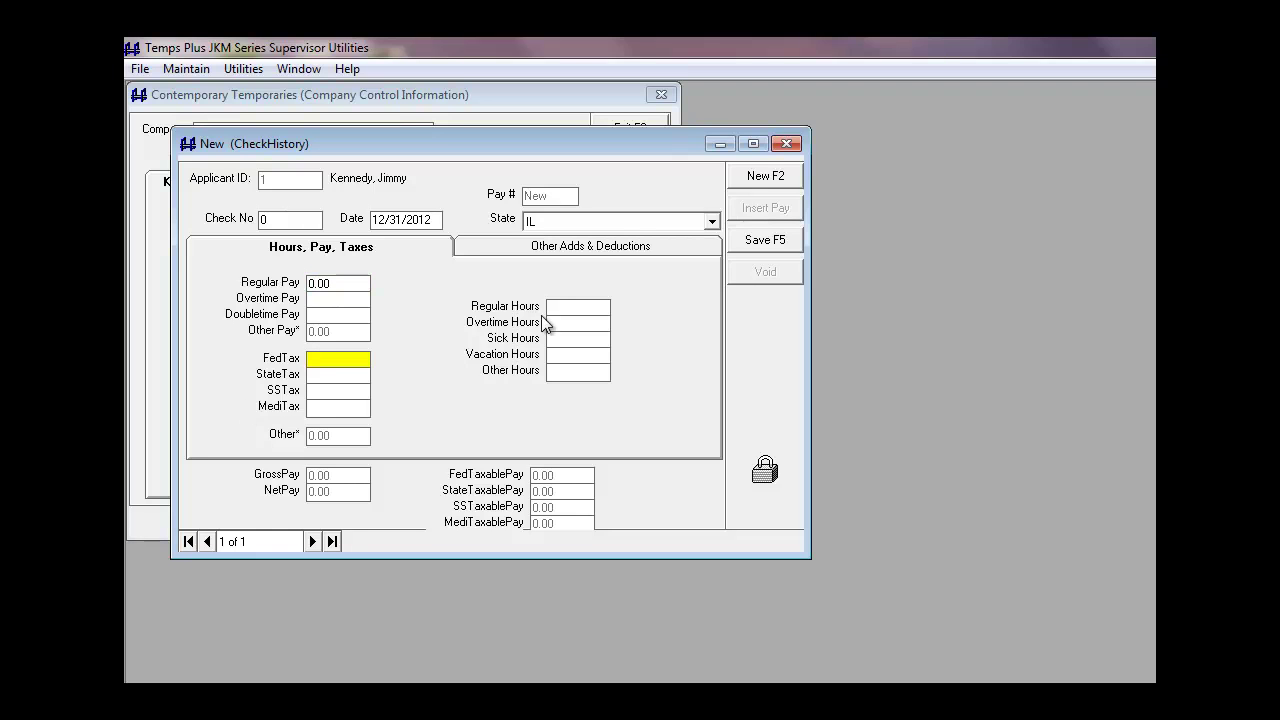
Enter ECostHealthCare (+) as 2500 and ECostHealthCare (-) as -2500, and save the pay record with its future check date
click(512, 250)
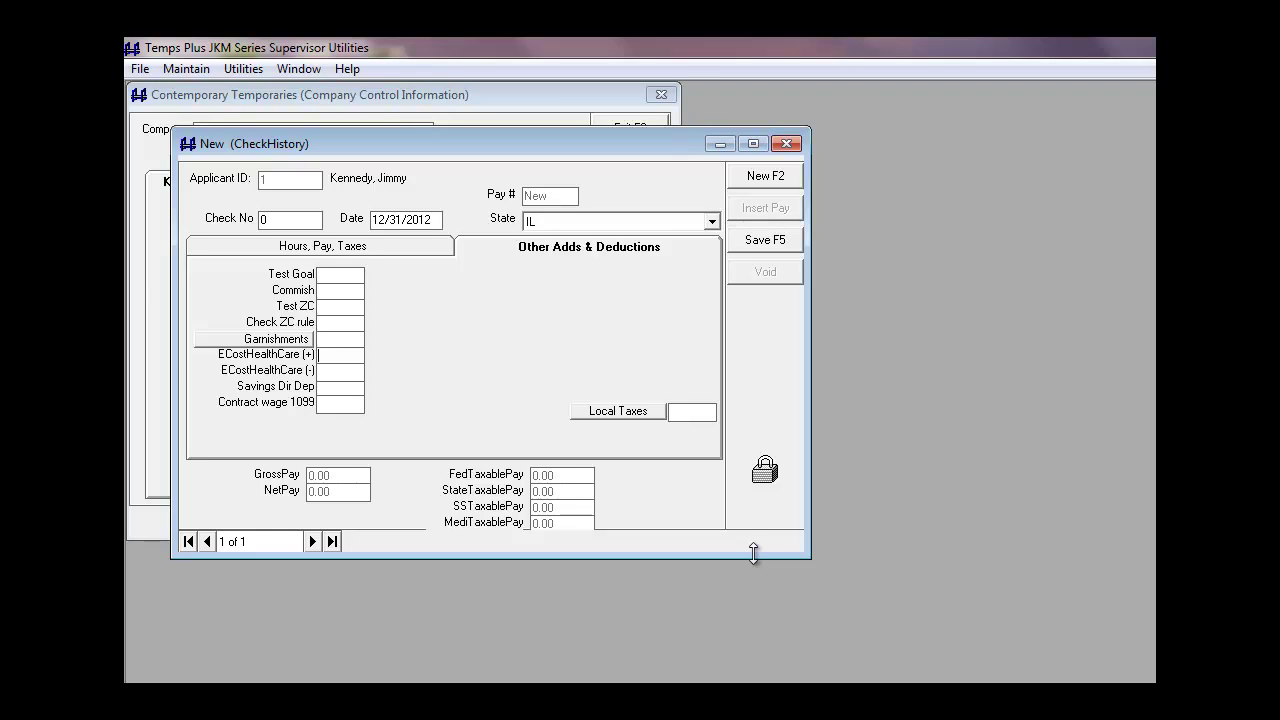
text(2500)
key(Tab)
text(-2500)
key(Tab)
click(764, 243)
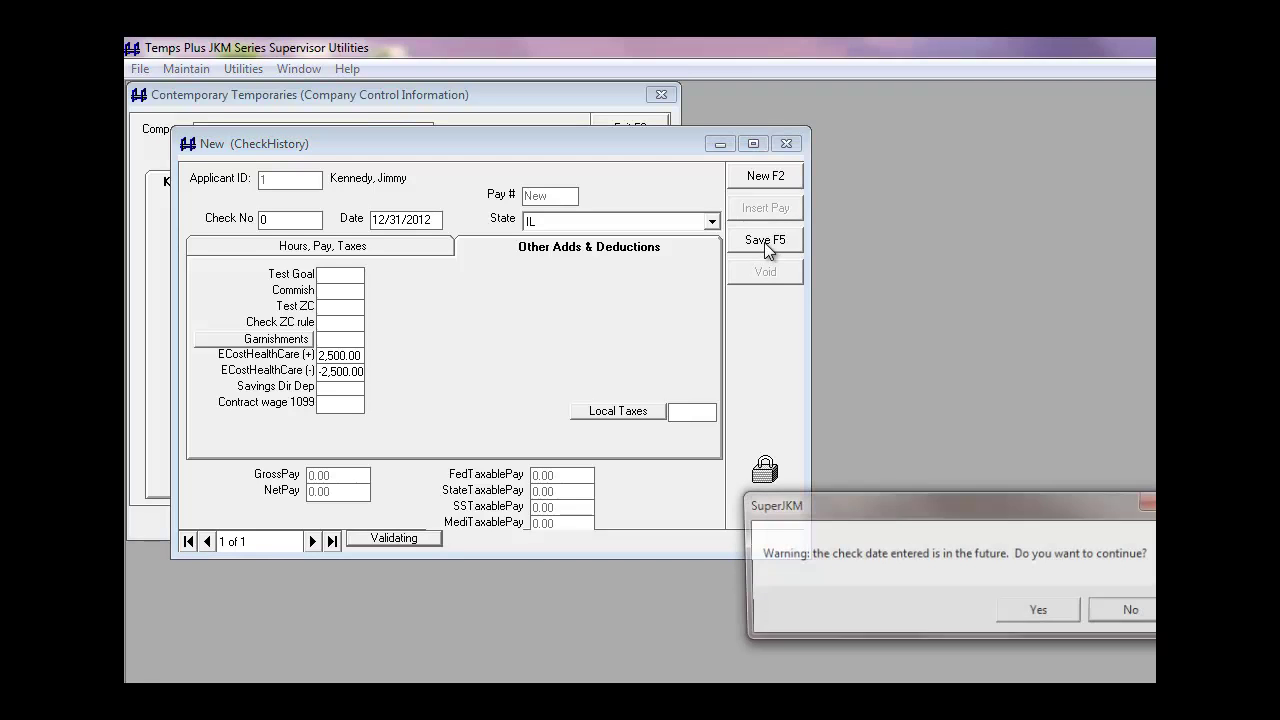
key(Return)
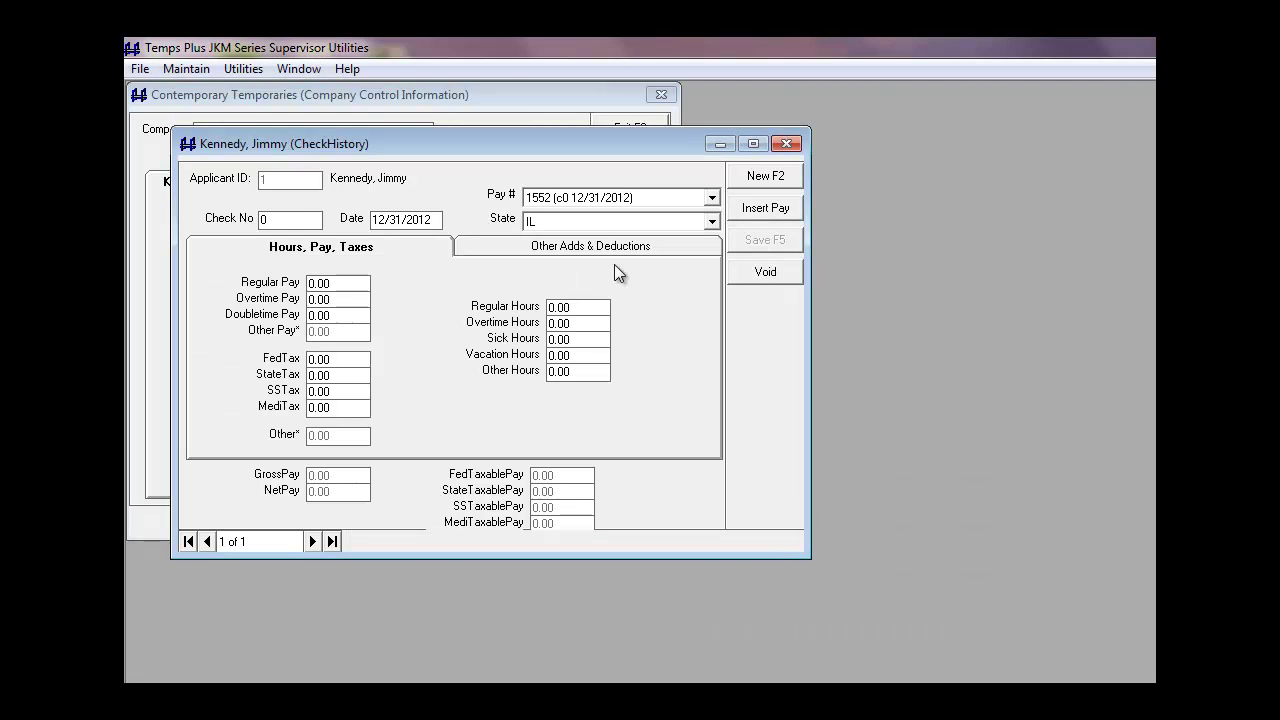
Clear the check history editor and load a second applicant by last name
click(767, 178)
text(BAB)
key(Return)
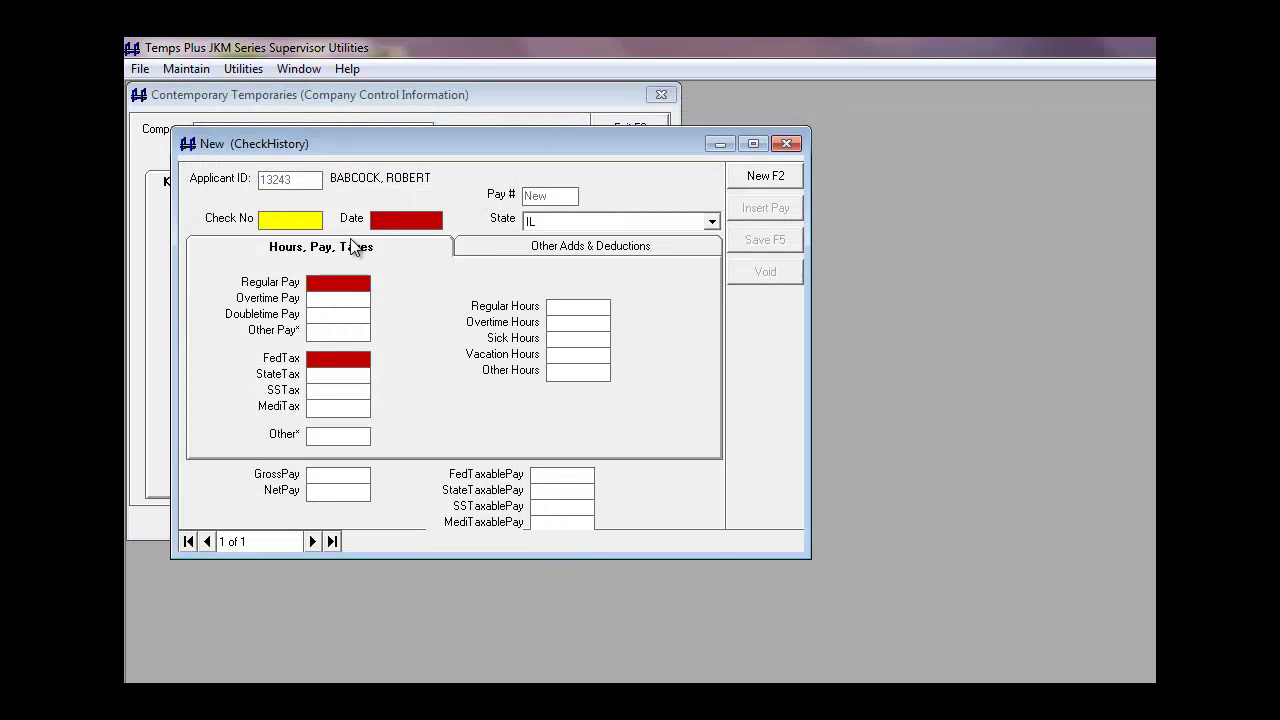
Fill in the second applicant's new pay record with check number 0, date 1/1/2012 and regular pay 0
text(0)
key(Tab)
text(1/1/2012)
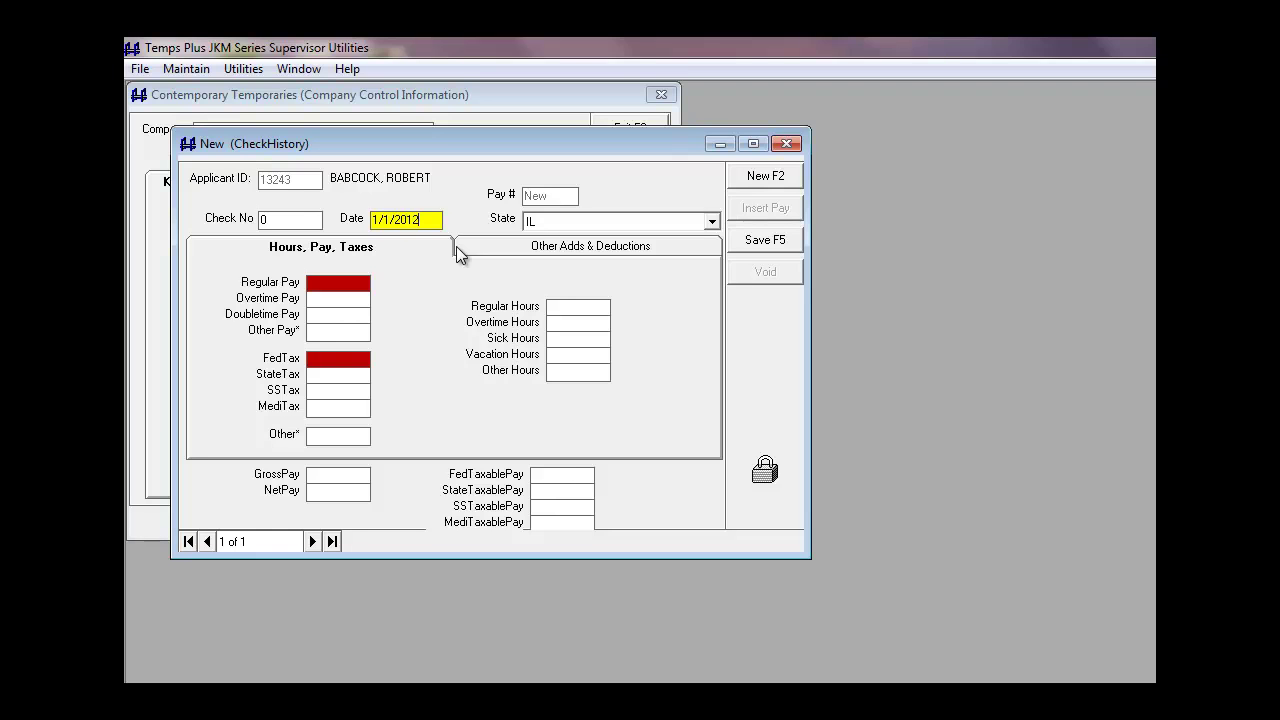
key(Tab)
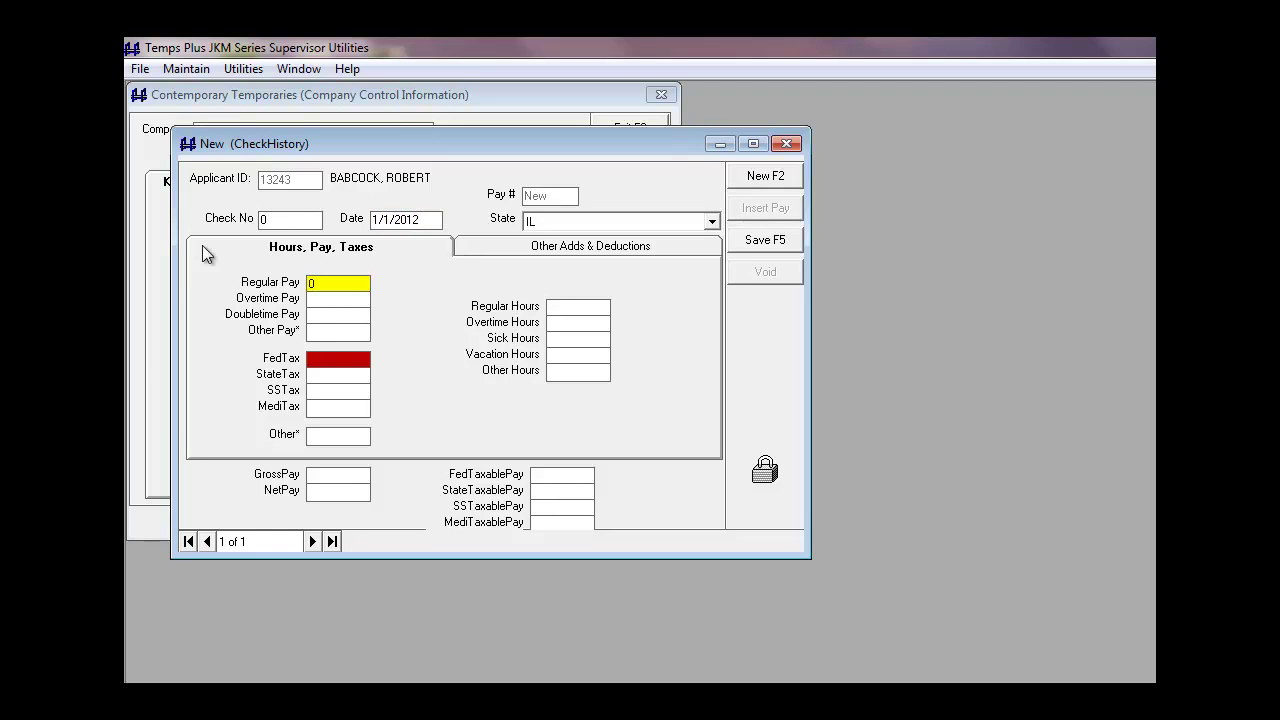
click(330, 362)
Enter ECostHealthCare (+) as 1000 and ECostHealthCare (-) as -1000, and save the second applicant's pay record
click(536, 250)
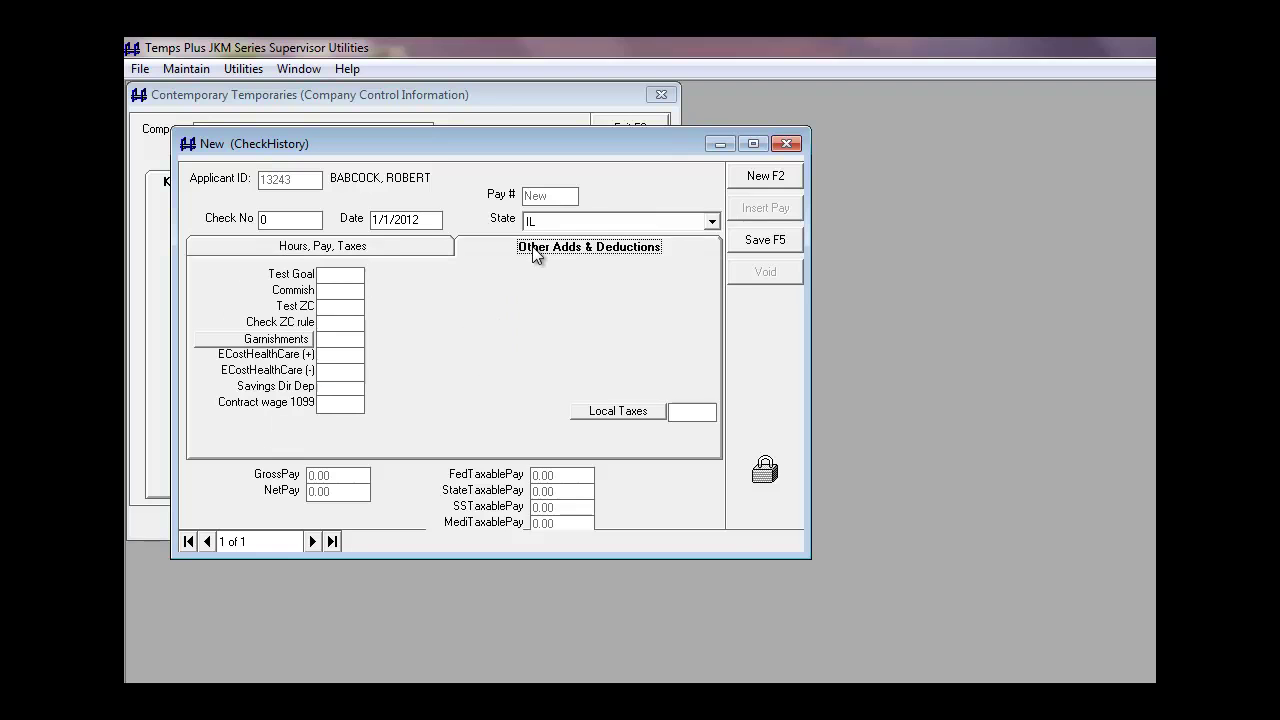
click(344, 356)
text(1000)
key(Tab)
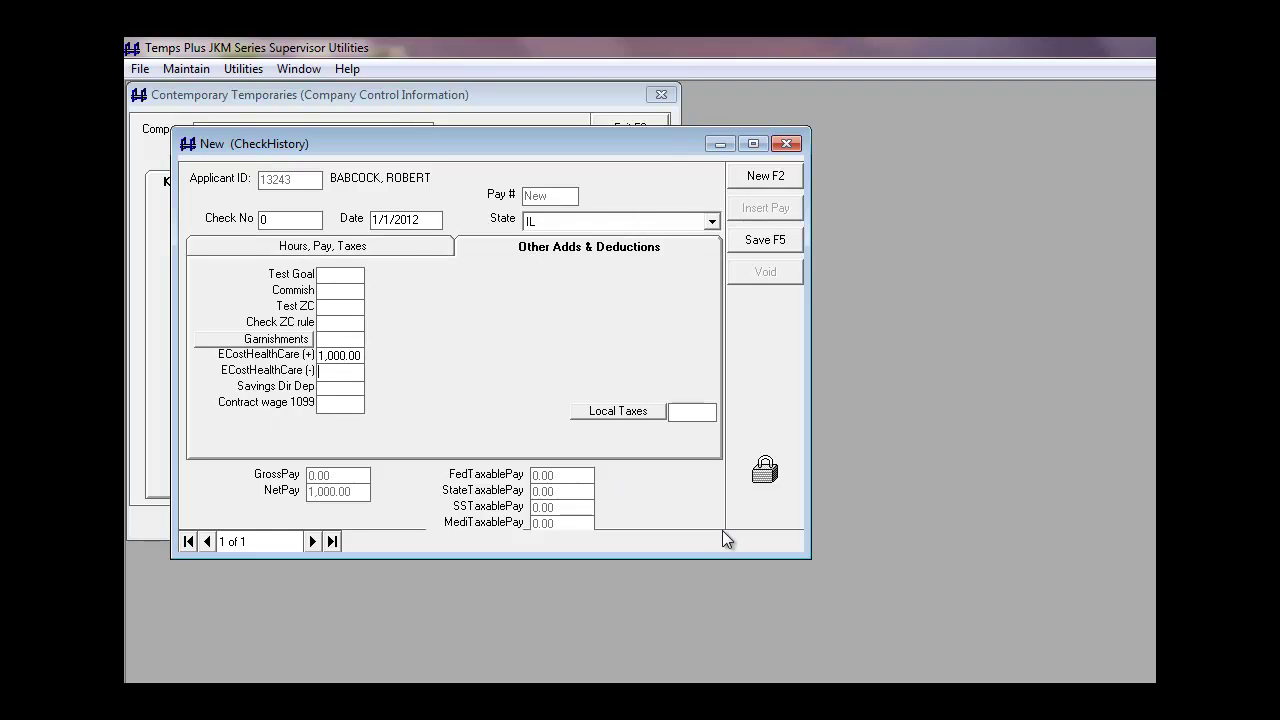
text(-1000)
key(Tab)
click(770, 240)
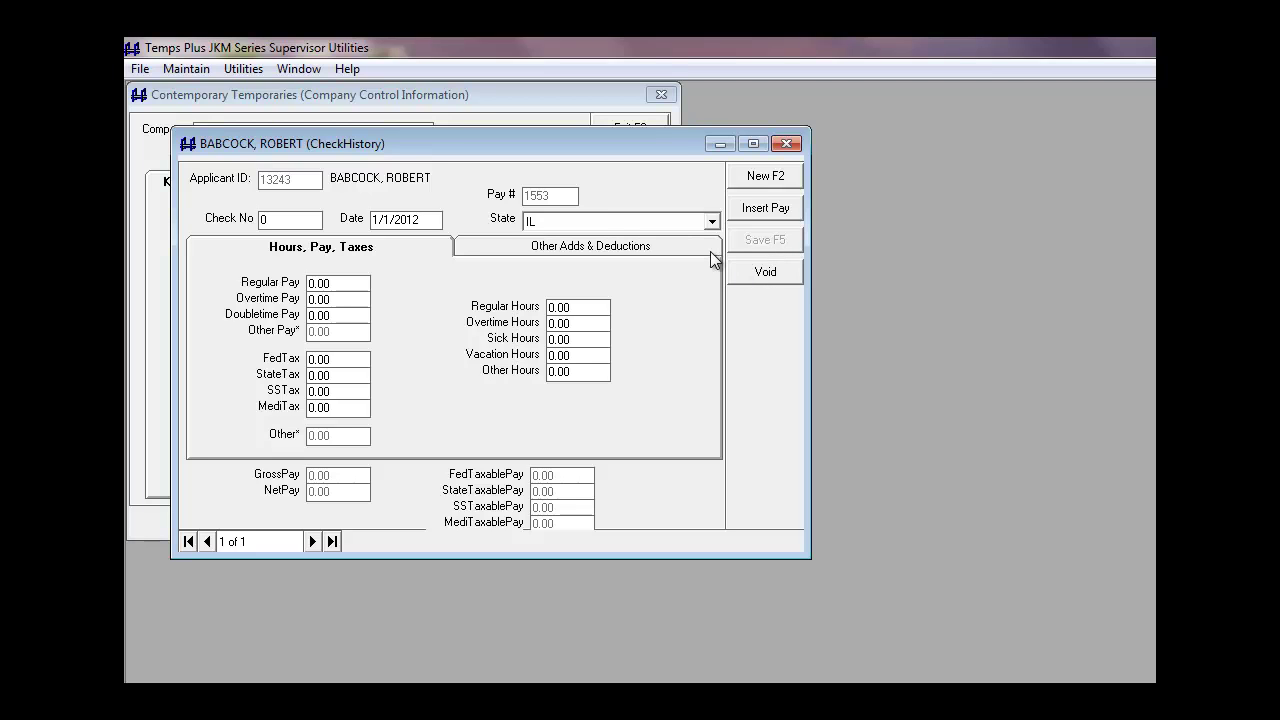
Close the check history editor and exit Supervisor Utilities to the main Temps Plus program
click(766, 185)
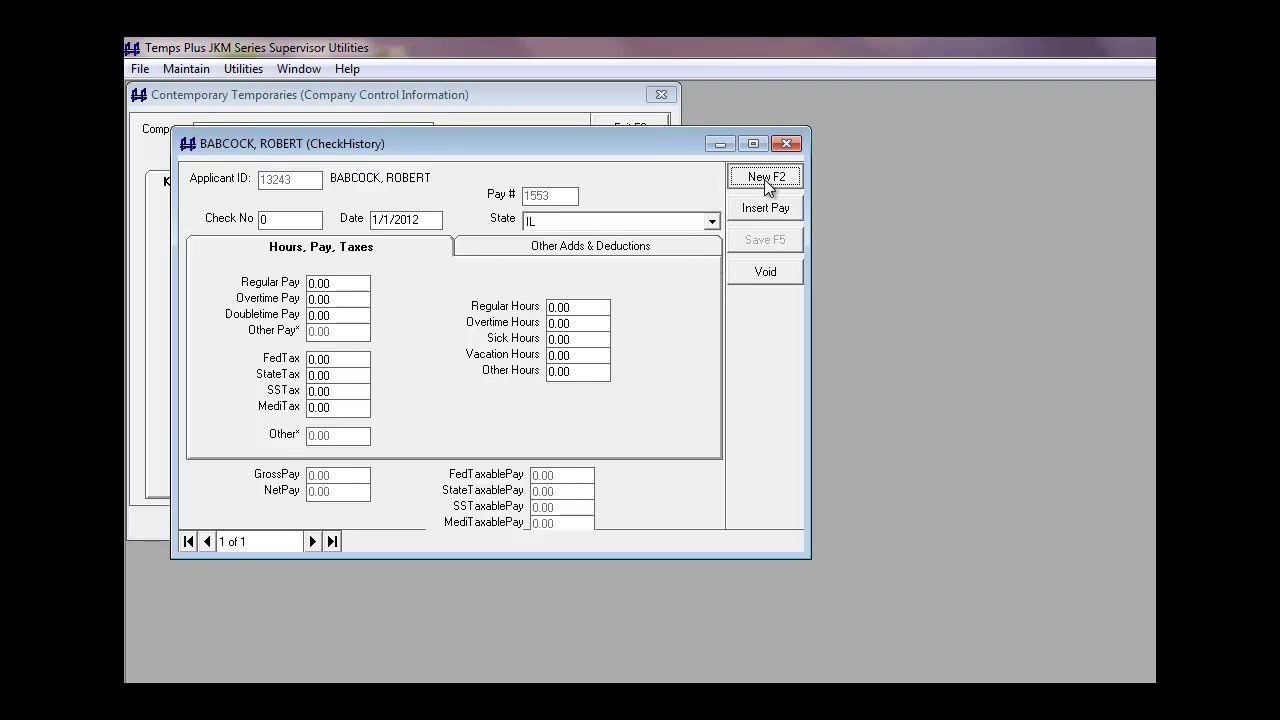
click(766, 177)
click(140, 68)
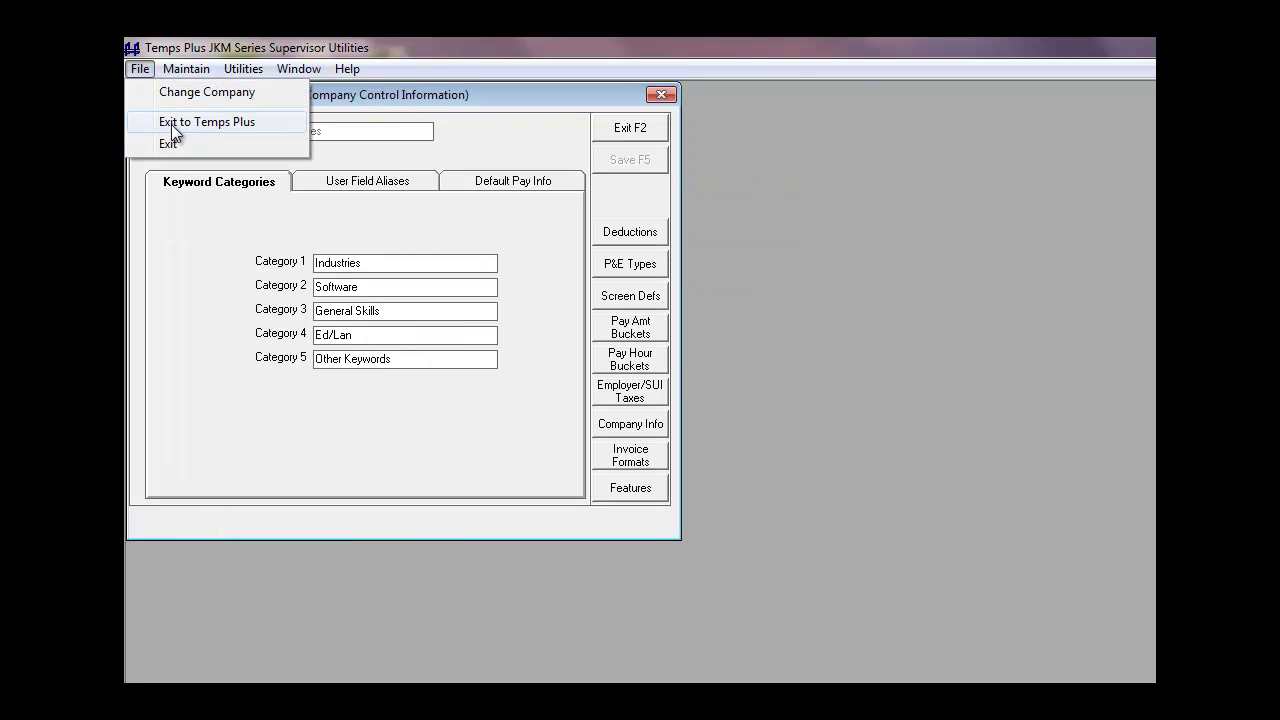
click(171, 122)
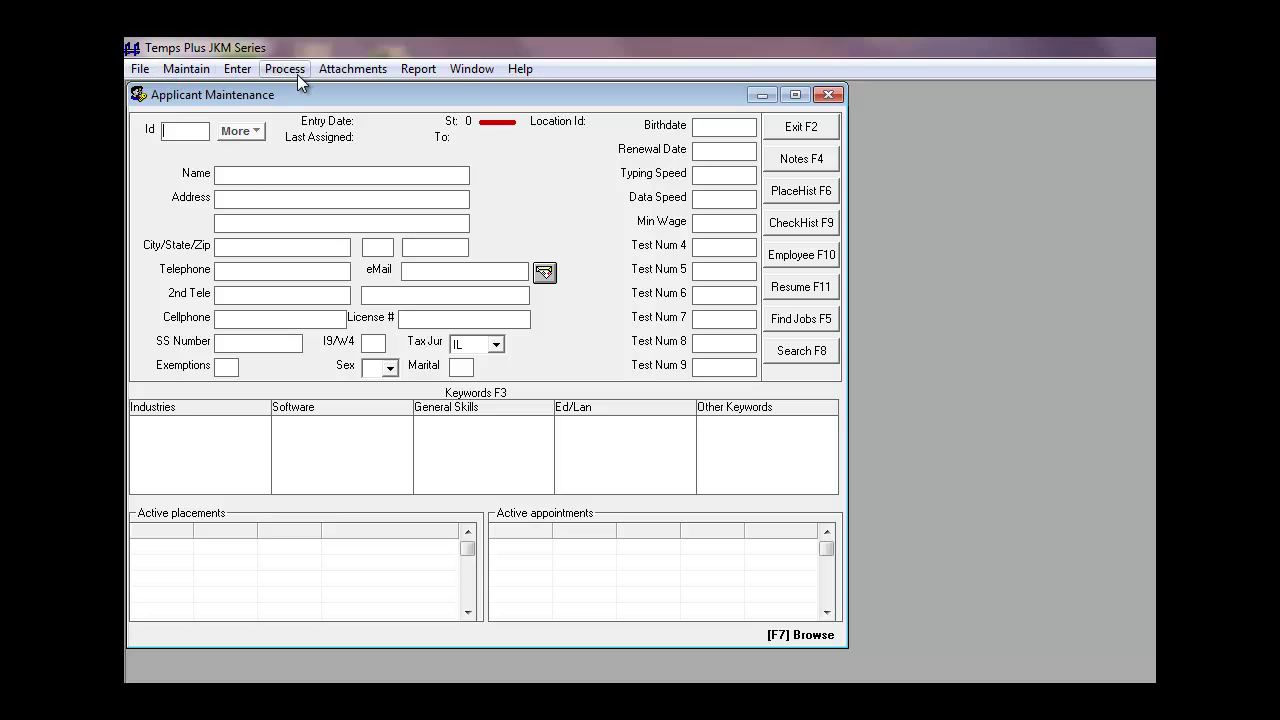
Start the end of quarter payroll tasks for quarter 4 of 2012 and company code DMO, with Preview turned on
click(285, 69)
mouse_move(320, 116)
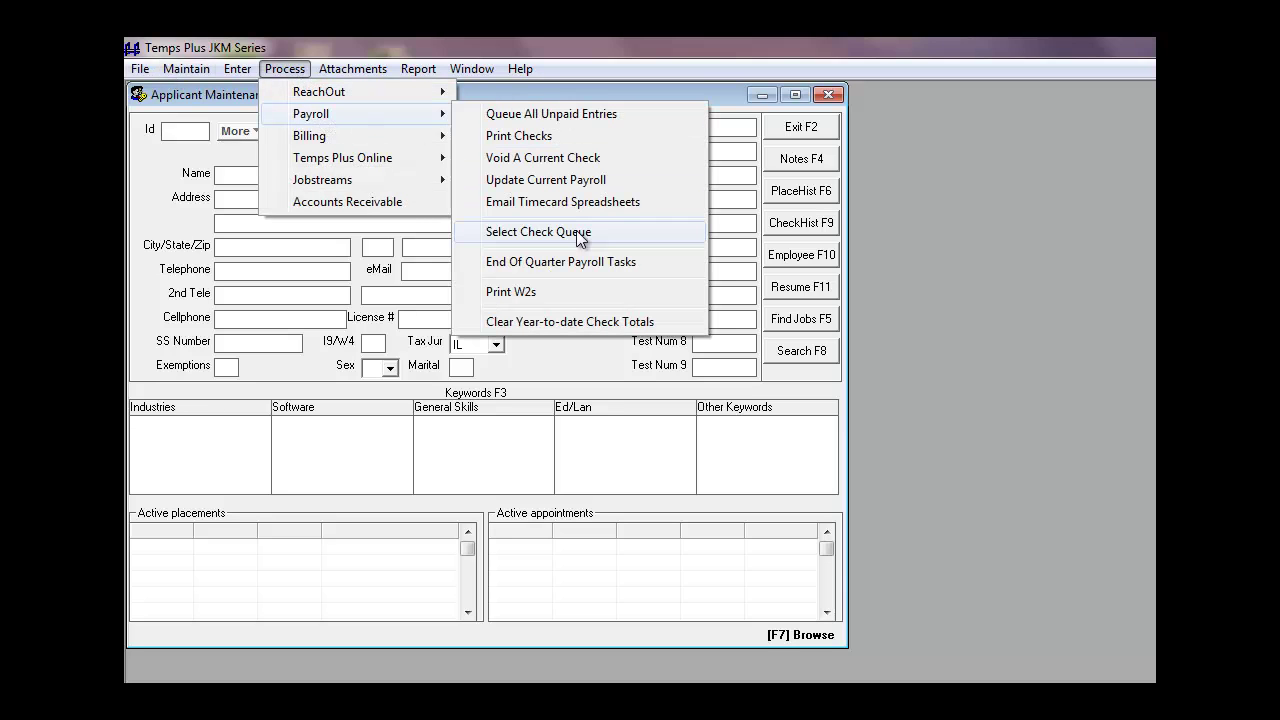
click(611, 264)
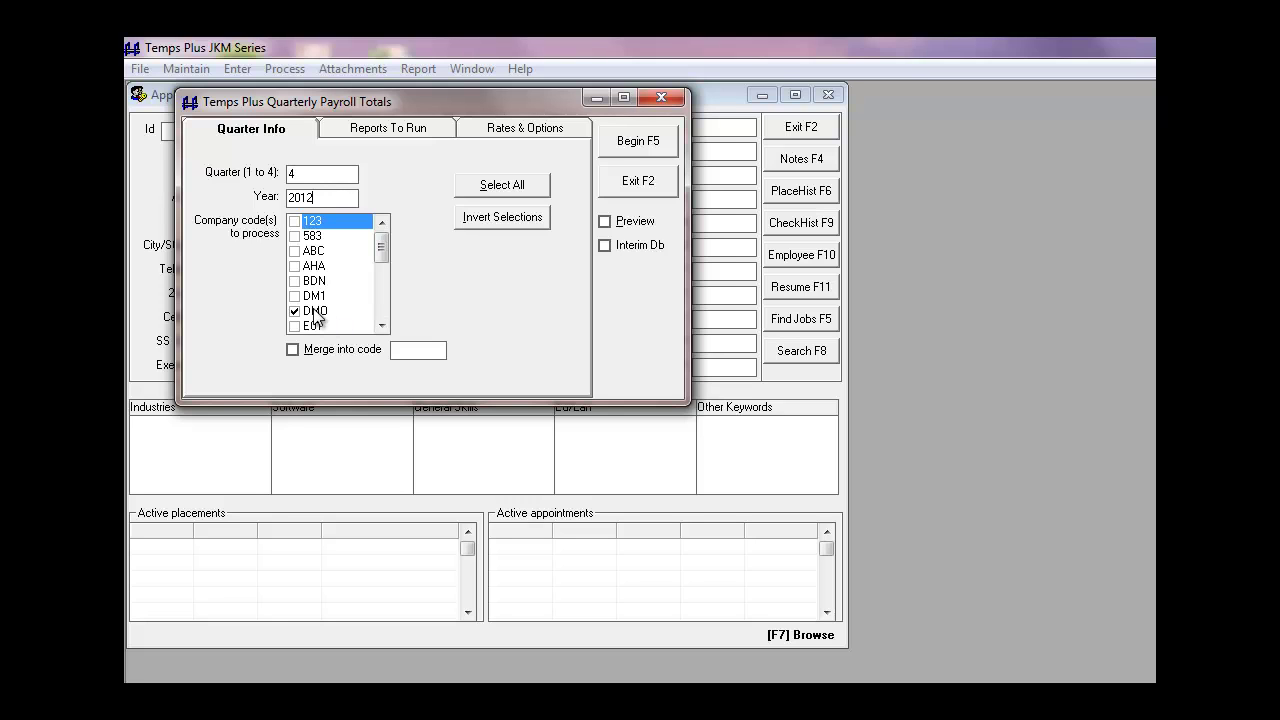
click(397, 128)
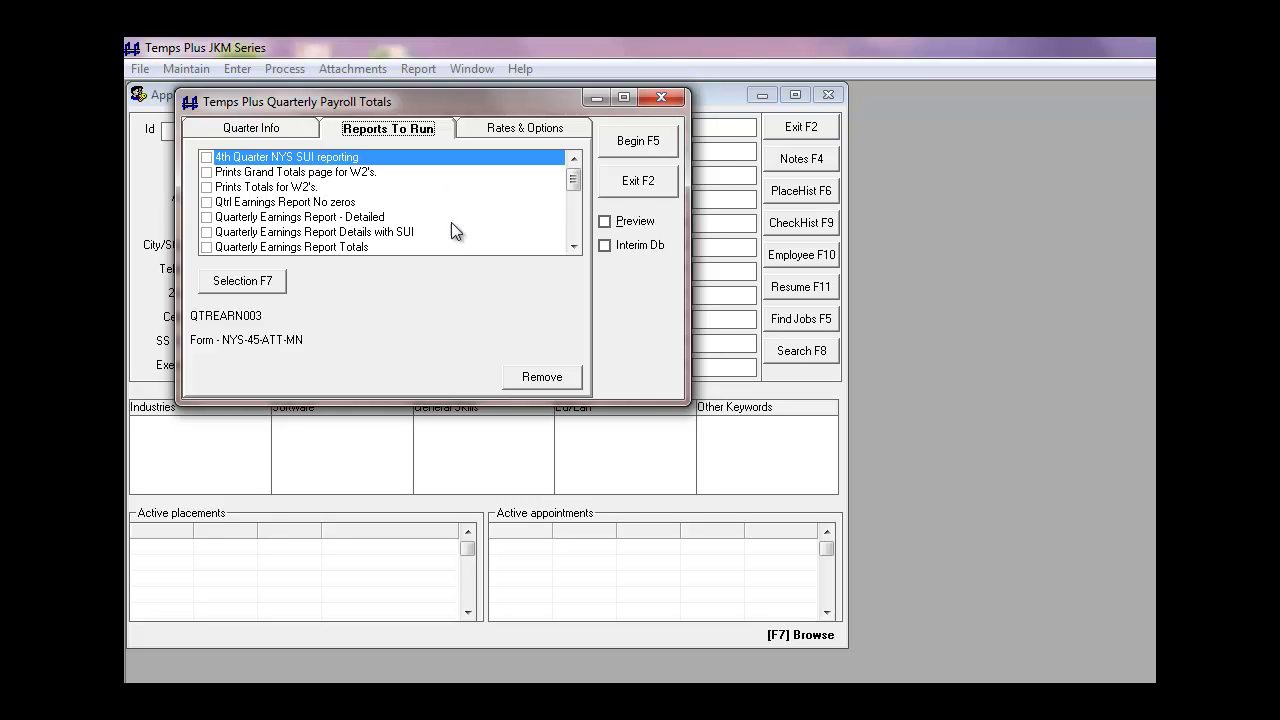
click(630, 222)
click(650, 140)
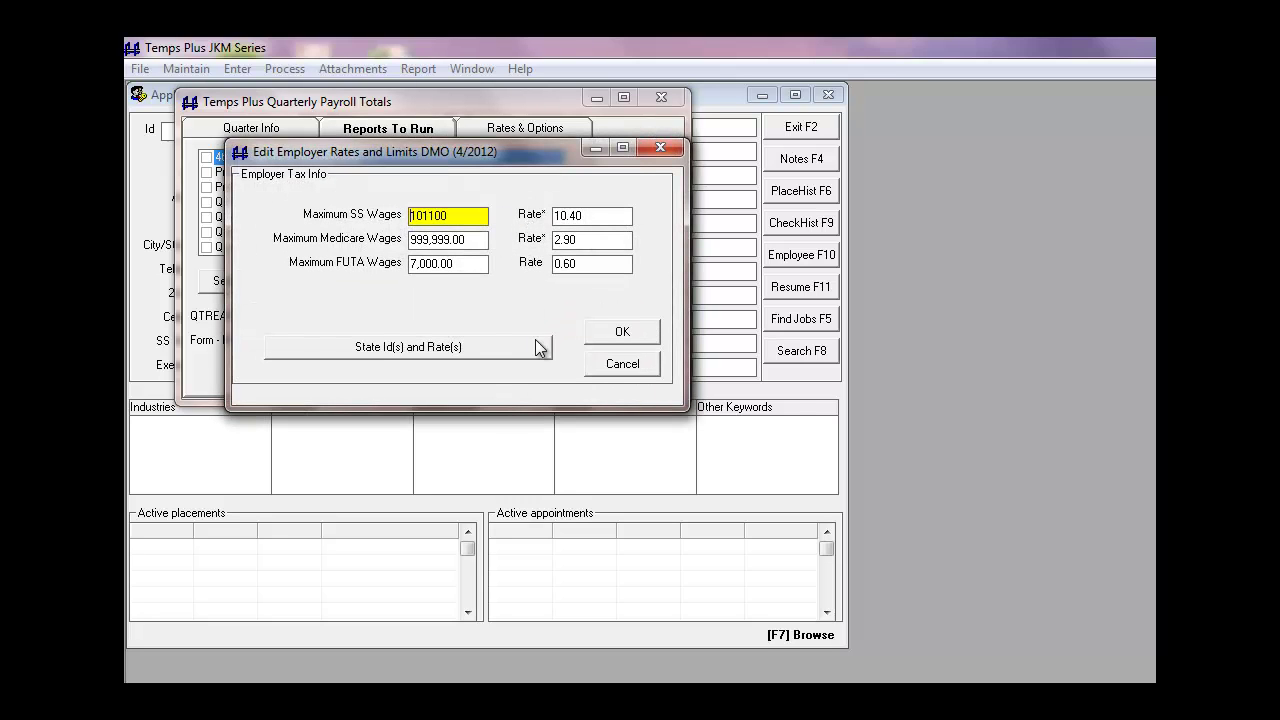
Check the state IDs and rates, accept the employer rates and limits, and close the quarterly payroll totals without running magnetic media reporting
click(503, 356)
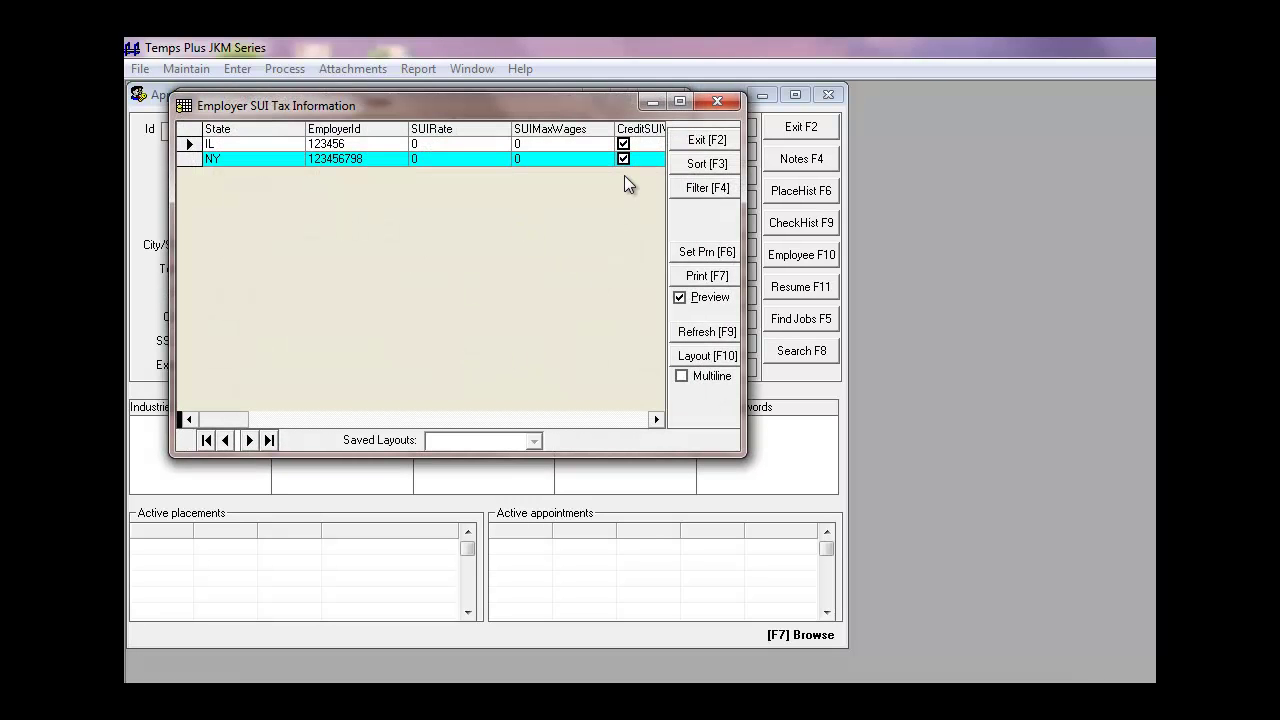
click(710, 141)
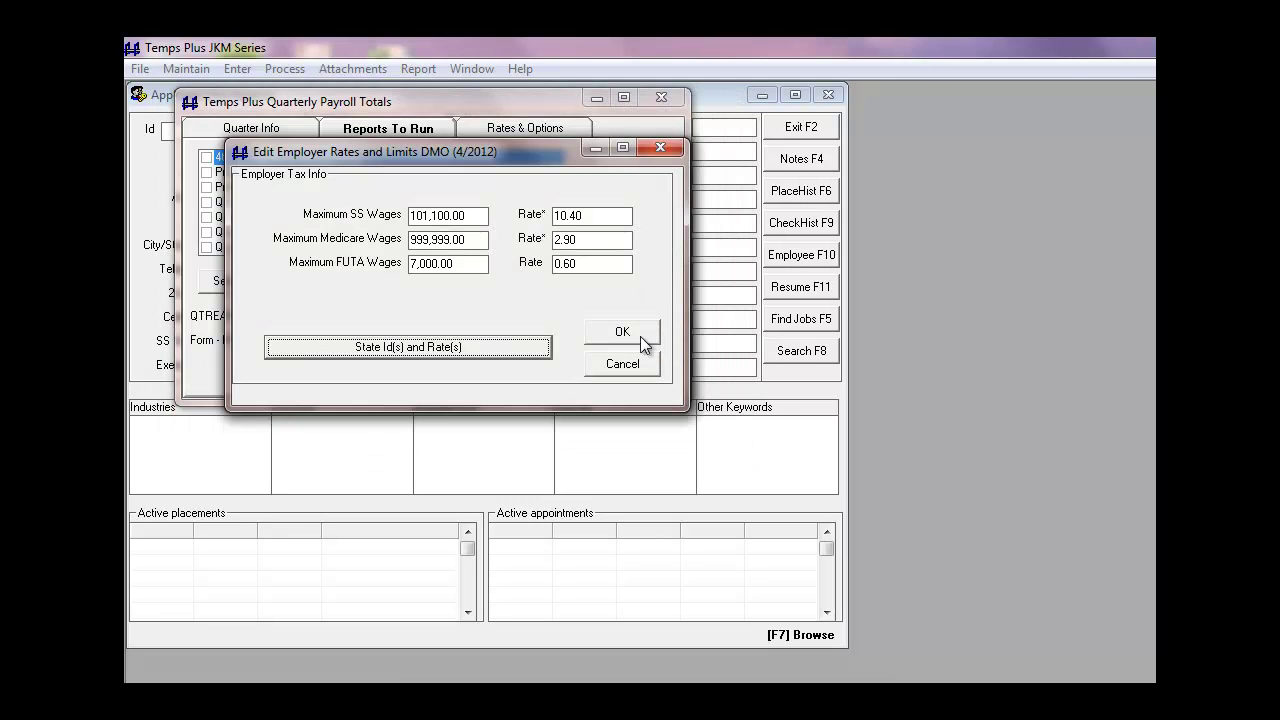
click(640, 336)
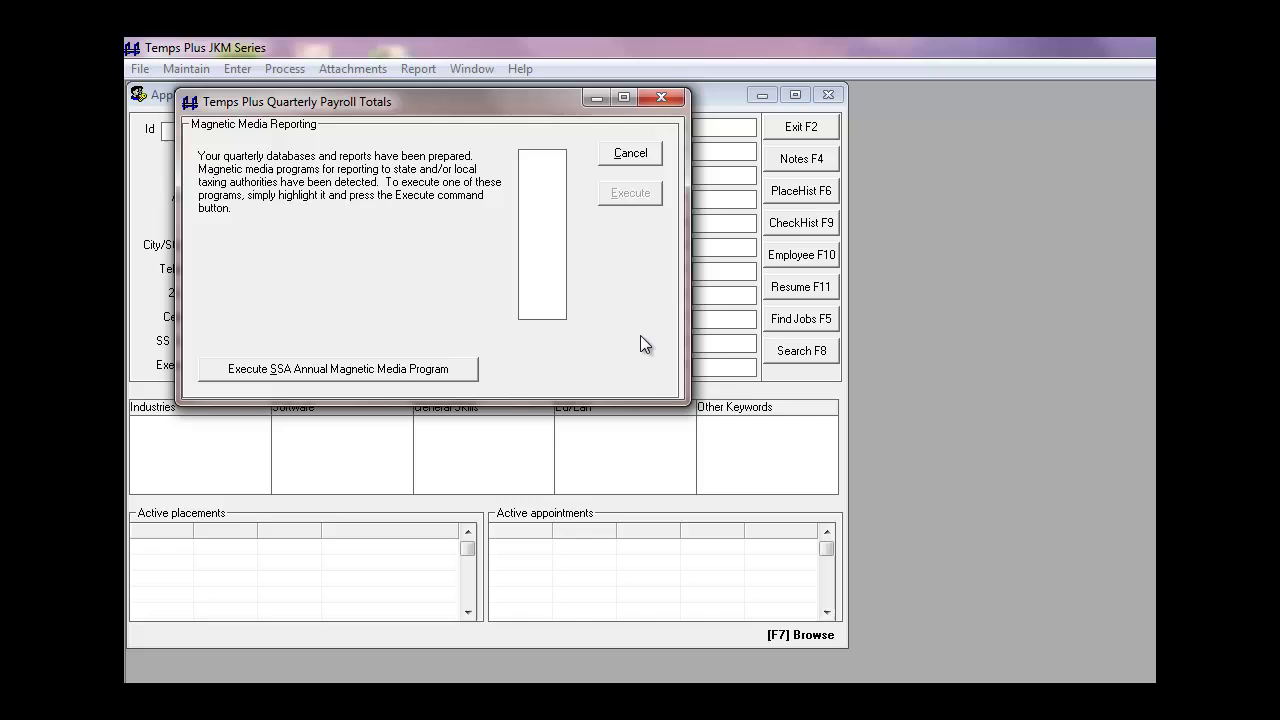
click(621, 166)
click(632, 176)
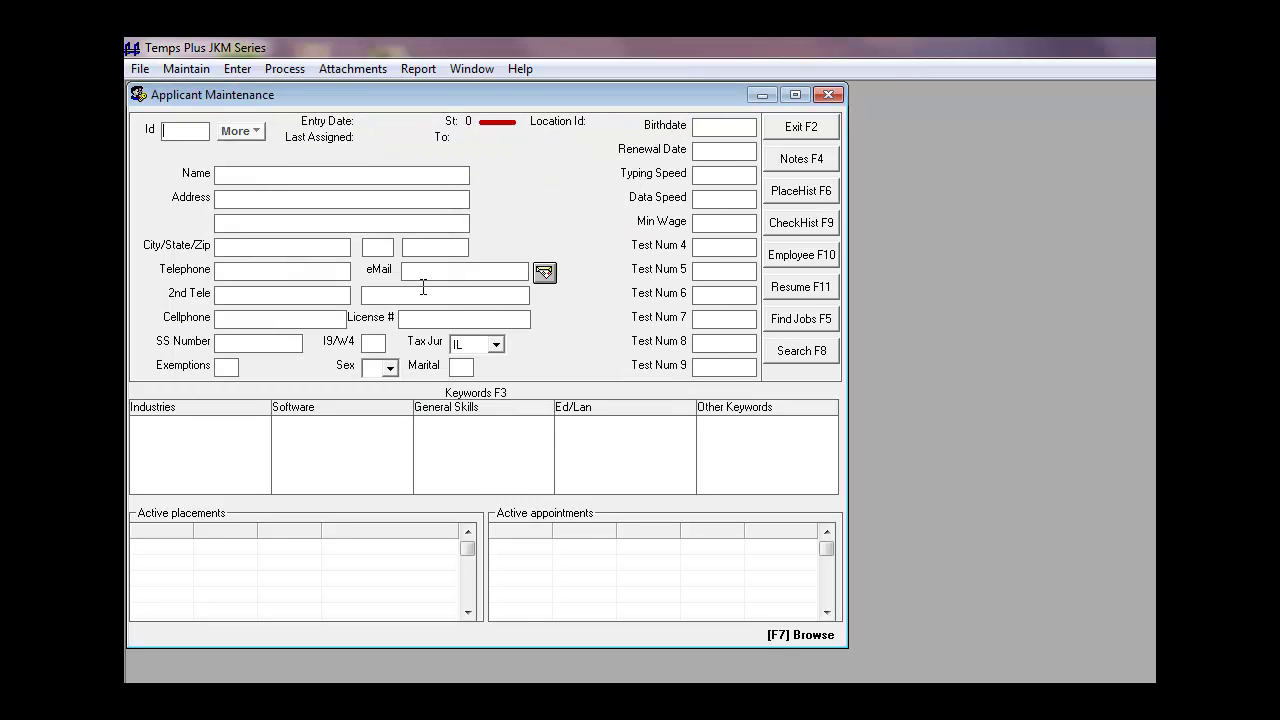
Start printing the 2012 W2s for company code DMO with Preview turned on, continuing despite the missing flat file support files
click(285, 68)
mouse_move(310, 113)
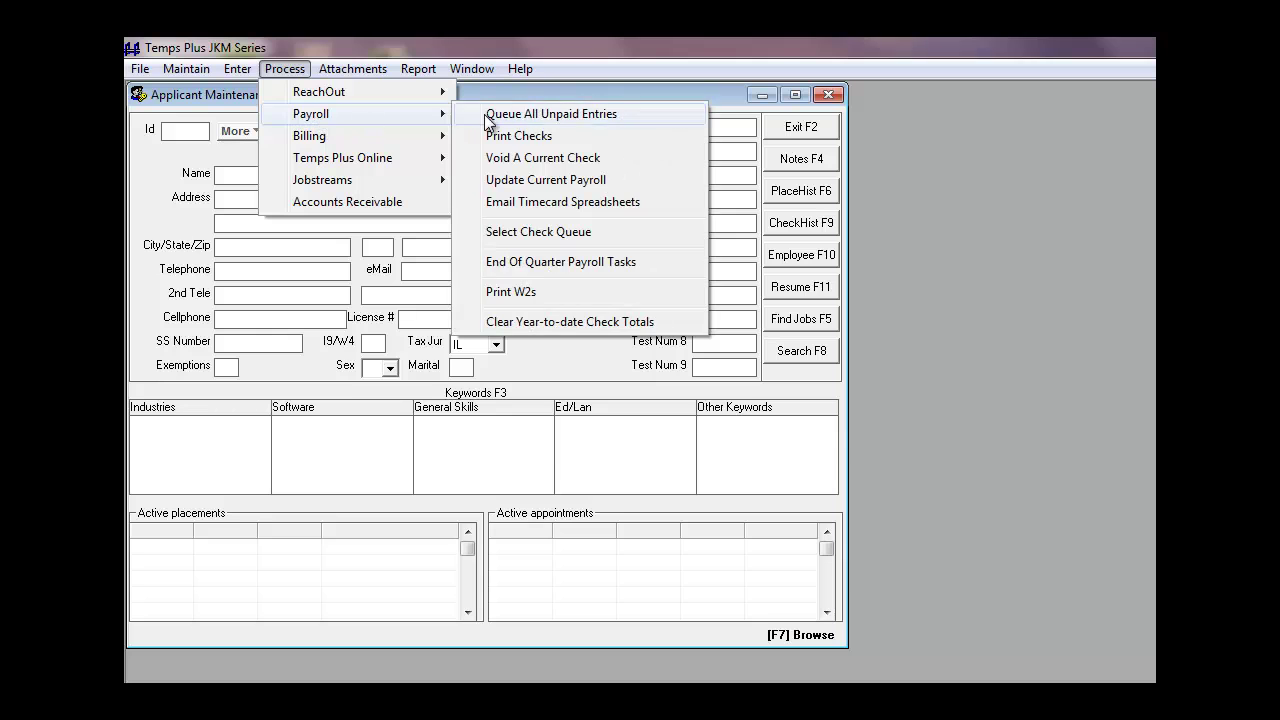
click(510, 291)
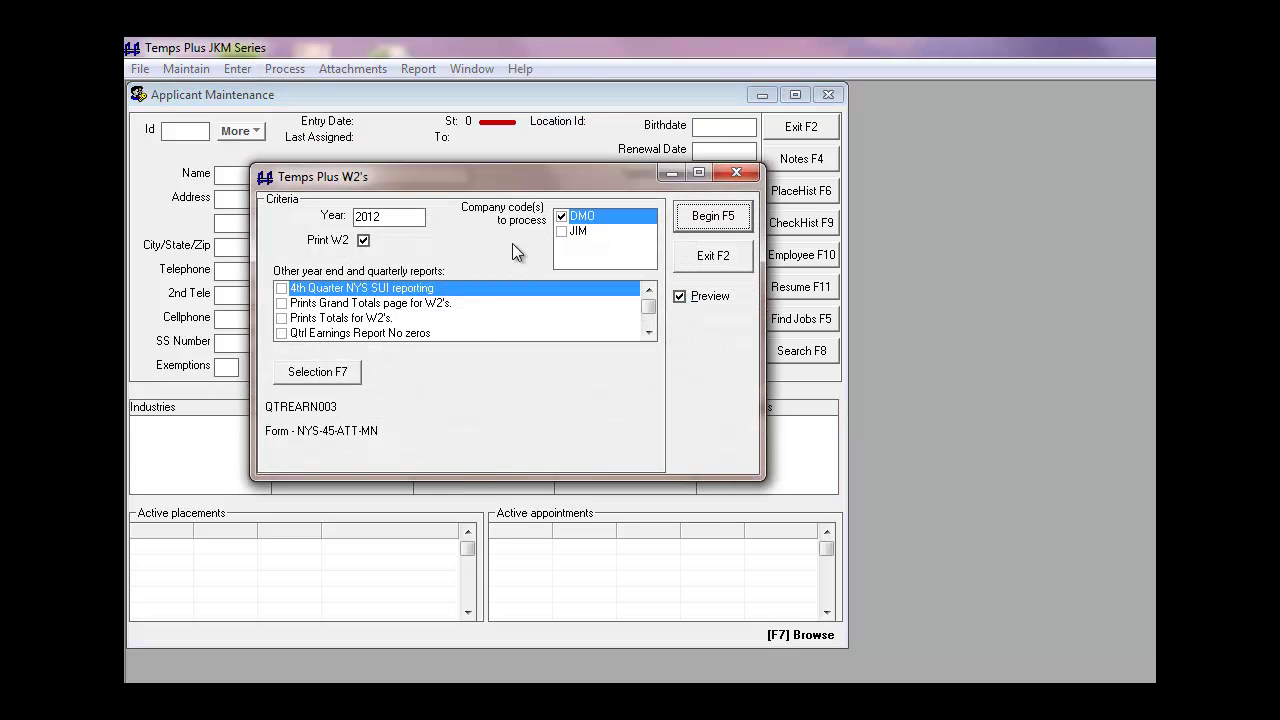
click(401, 223)
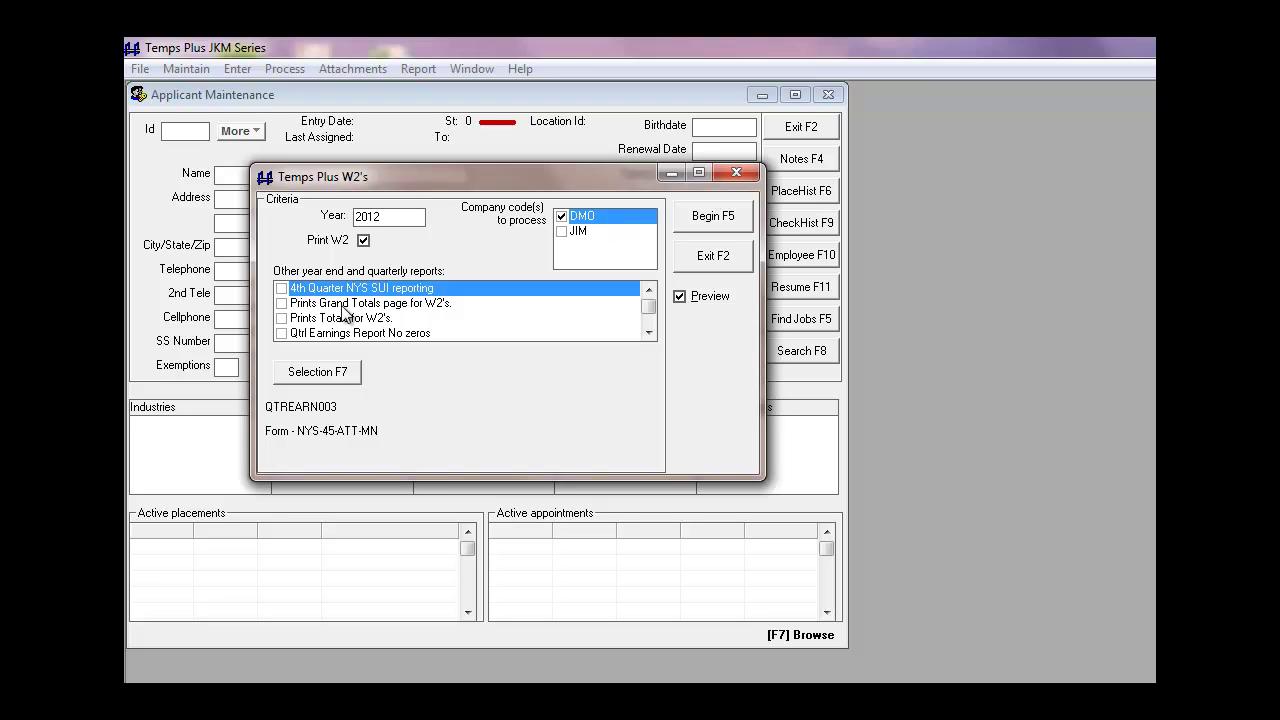
click(726, 216)
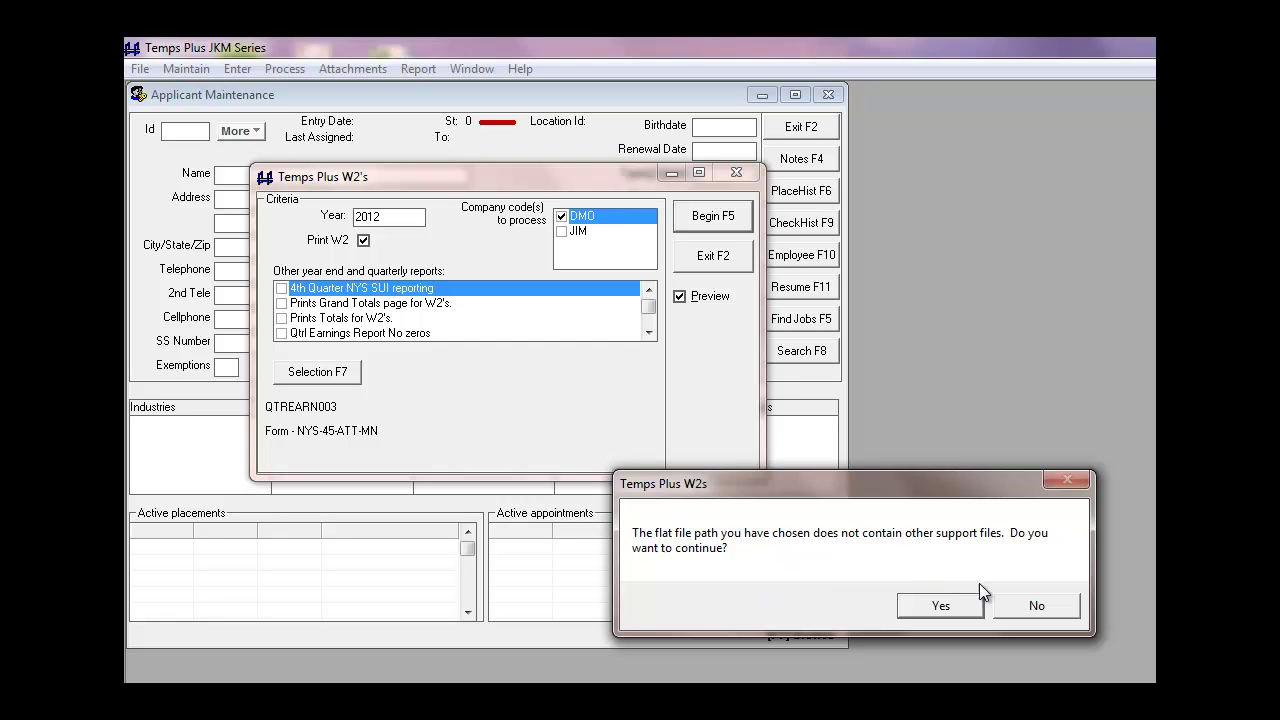
click(932, 606)
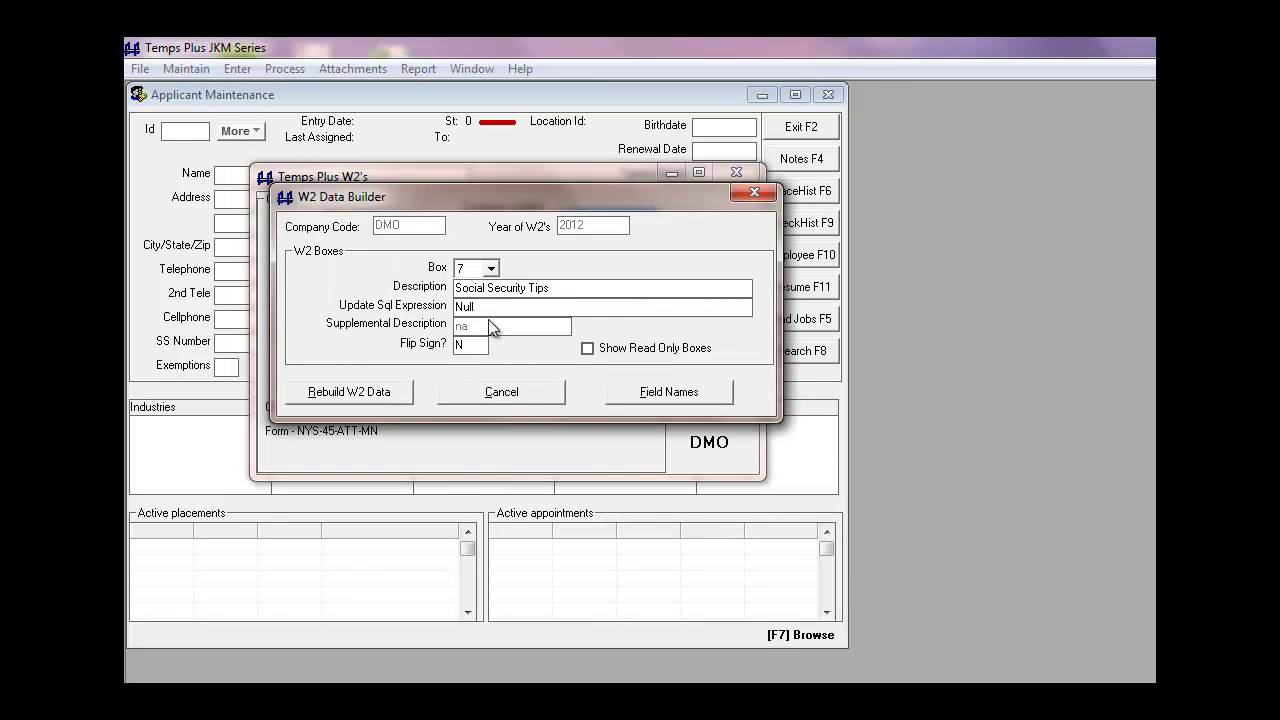
For W2 box 12a, set the Update Sql Expression to H and the Supplemental Description to DD
click(491, 268)
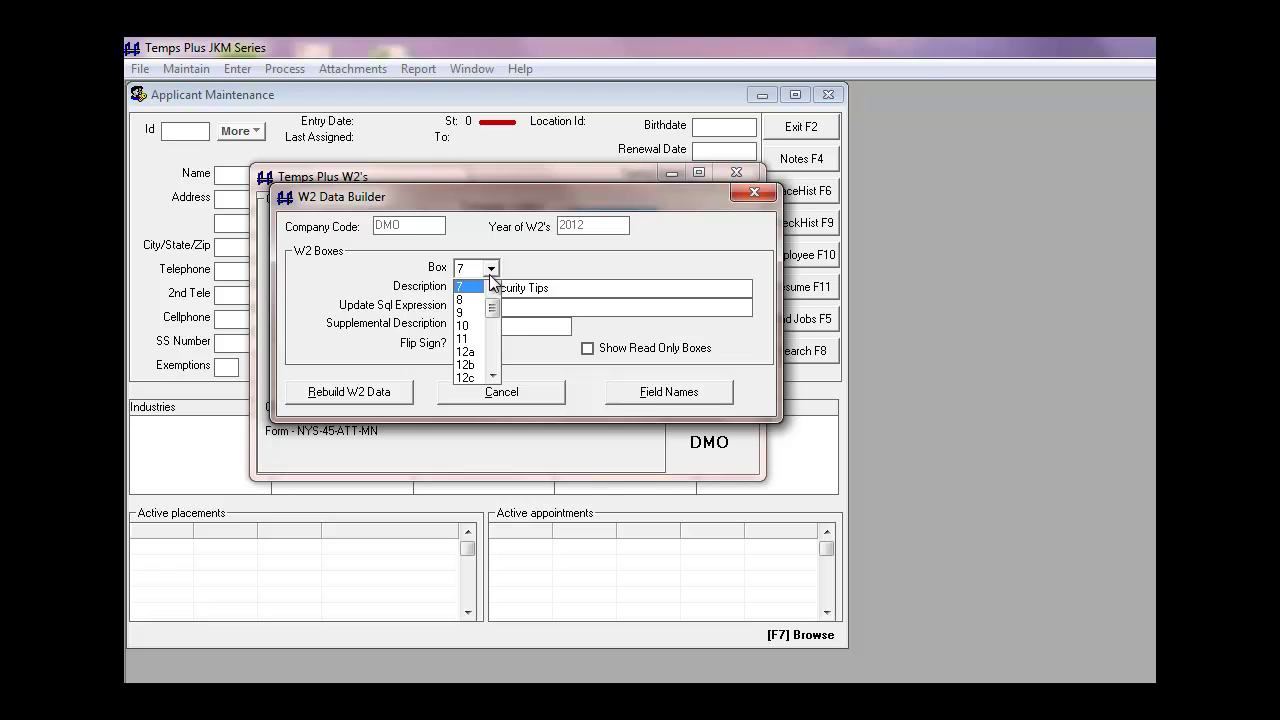
click(479, 288)
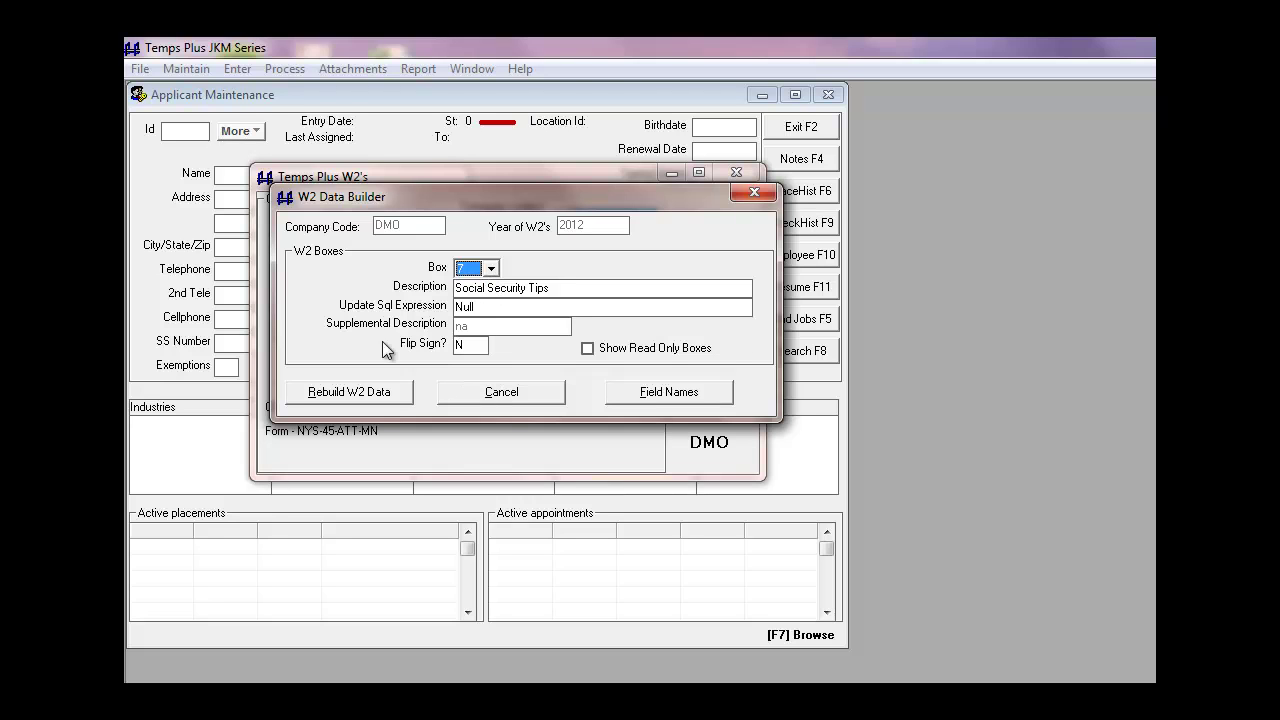
click(491, 269)
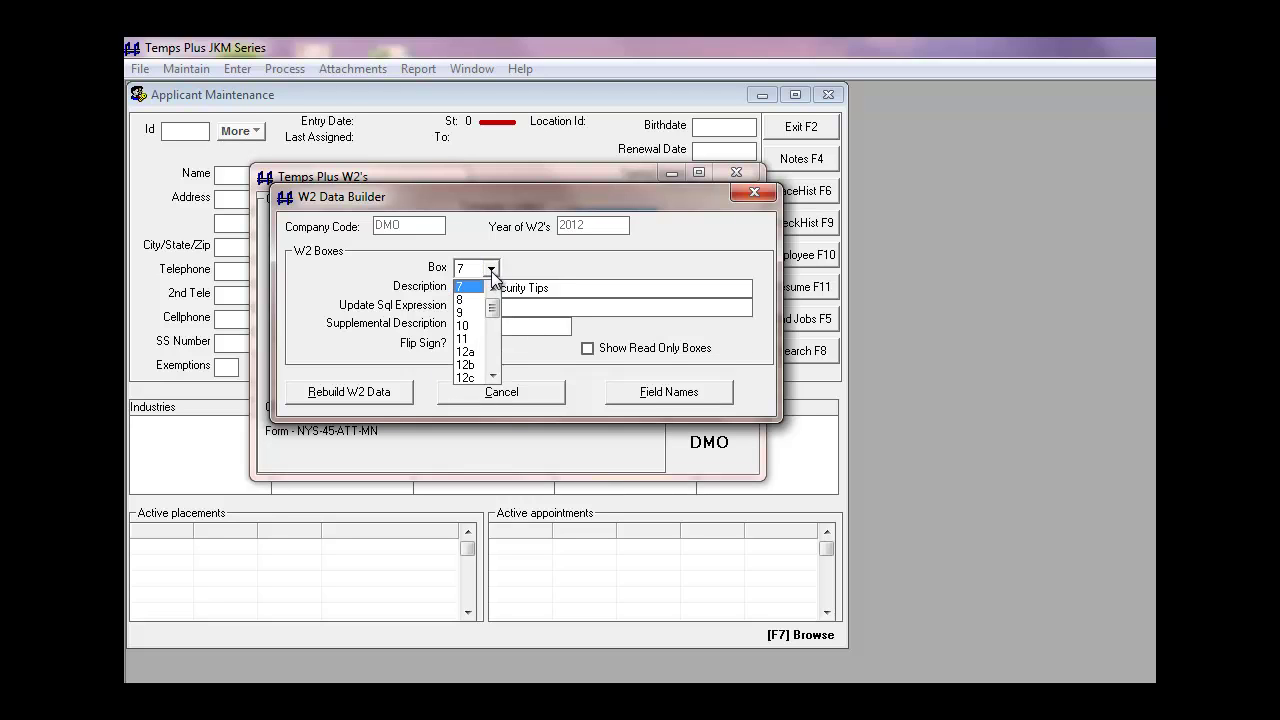
click(467, 352)
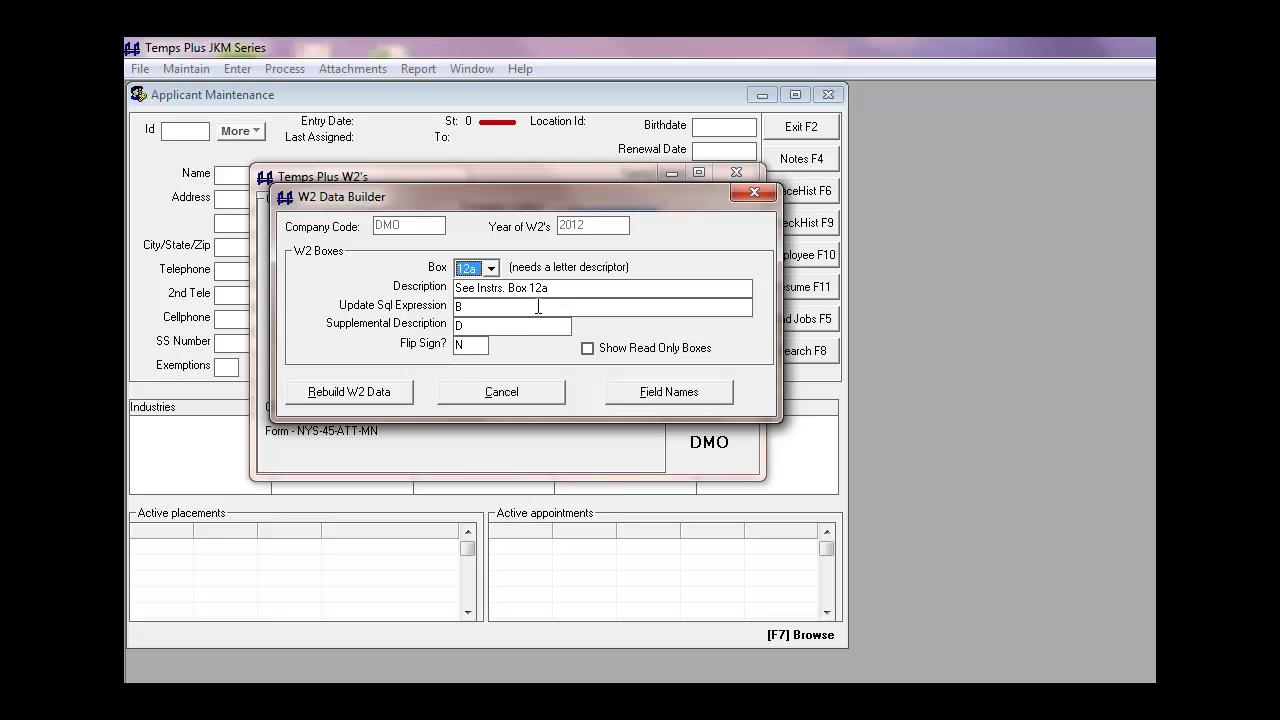
key(Tab)
key(Tab)
text(HDD)
Rebuild the W2 data, accept the state IDs and the key totals by state, and bring up the W2 print preview
click(366, 397)
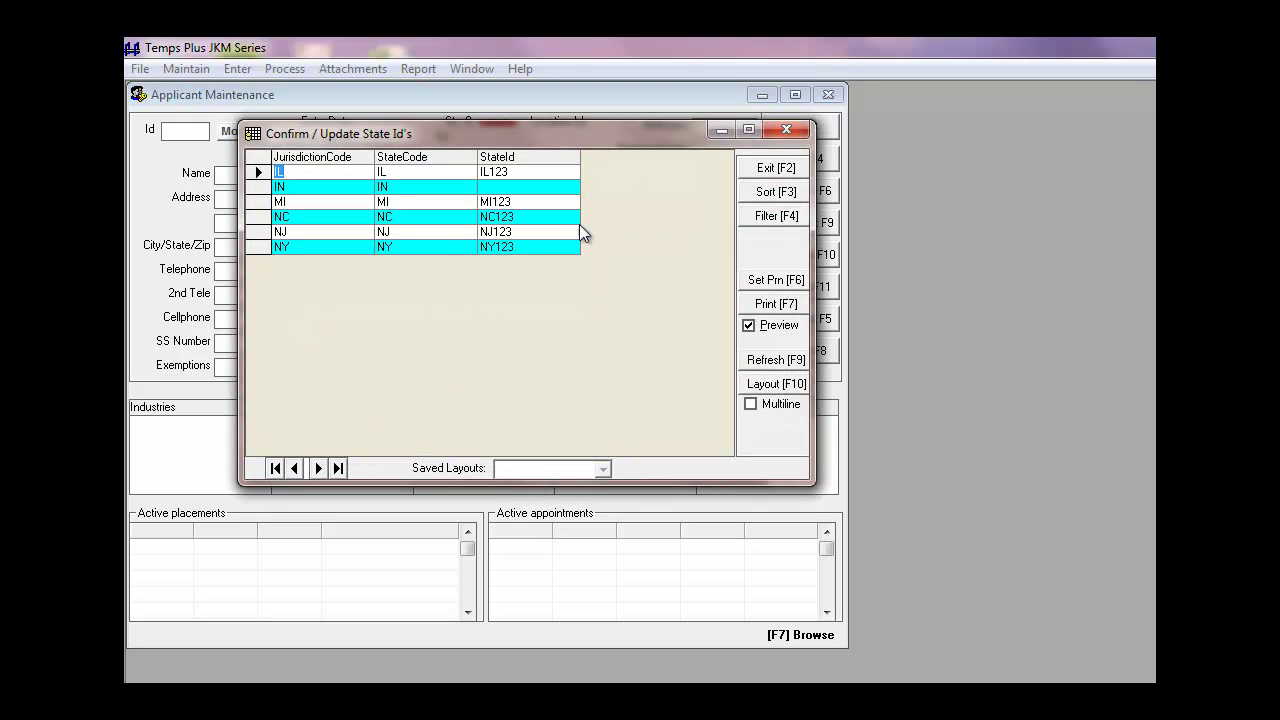
click(787, 171)
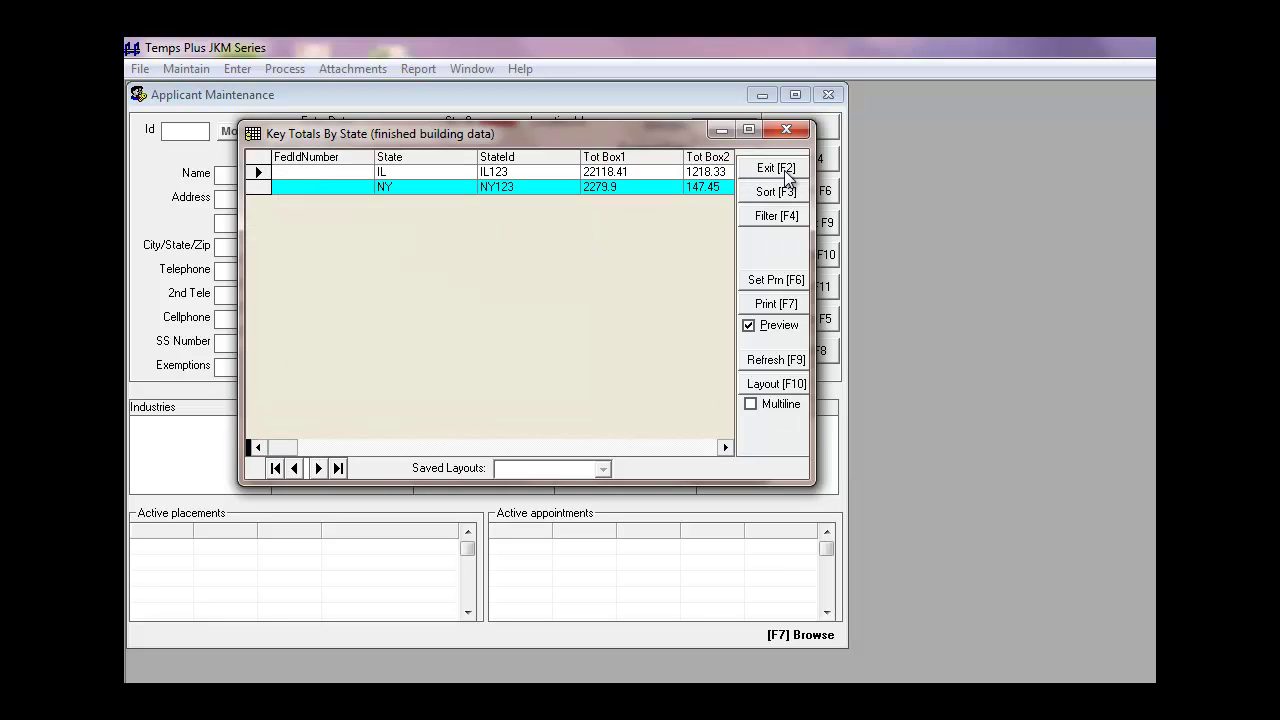
click(787, 170)
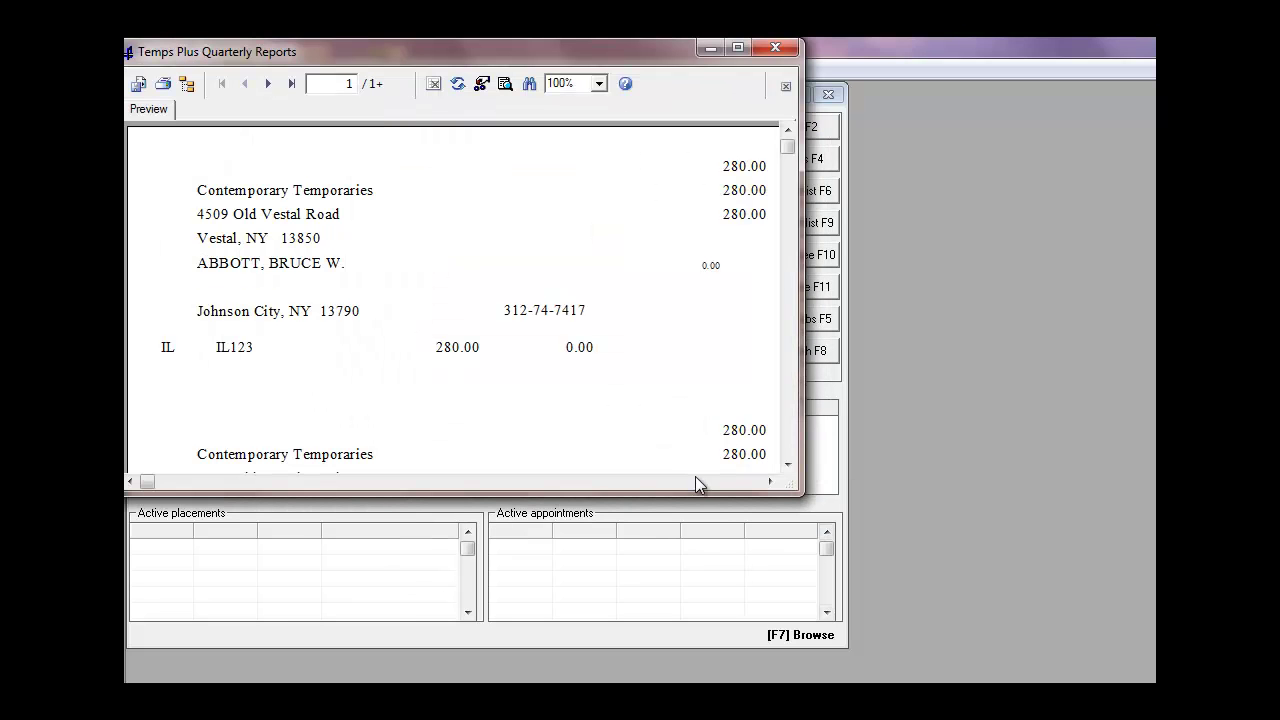